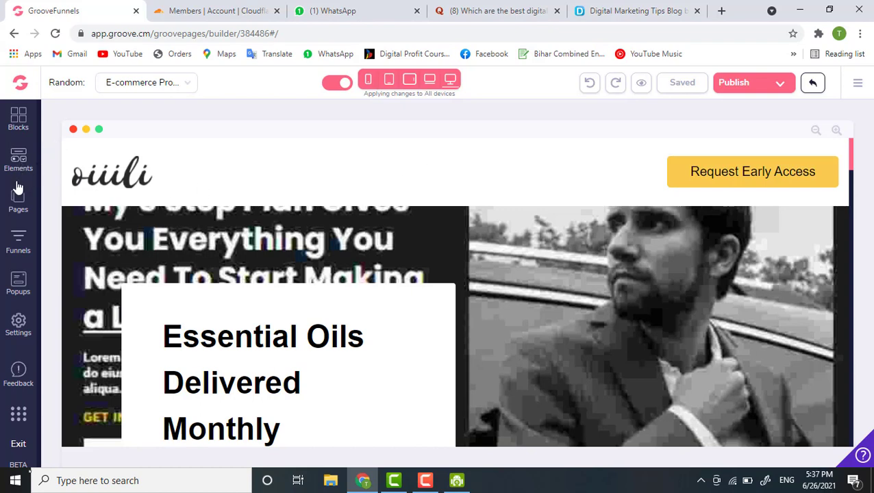
- Open My integrations from the account menu to view the existing ActiveCampaign integration, then switch to the Cloudflare tab
click(137, 175)
click(857, 83)
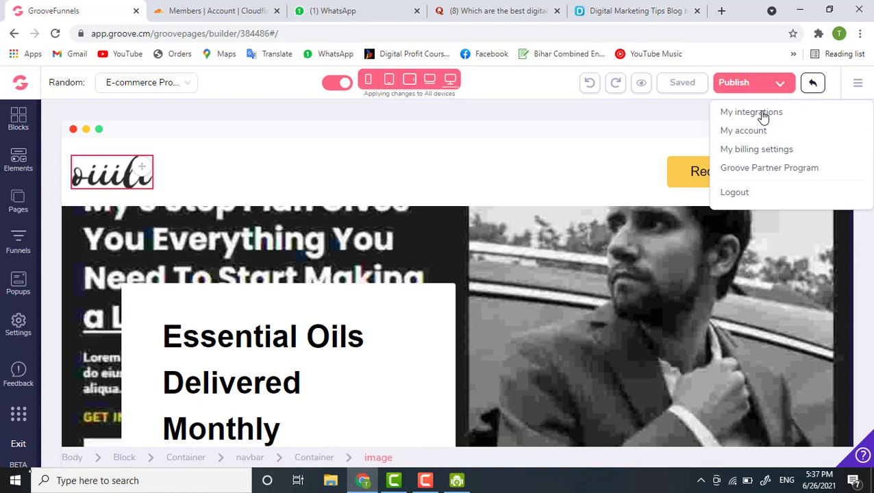
click(763, 117)
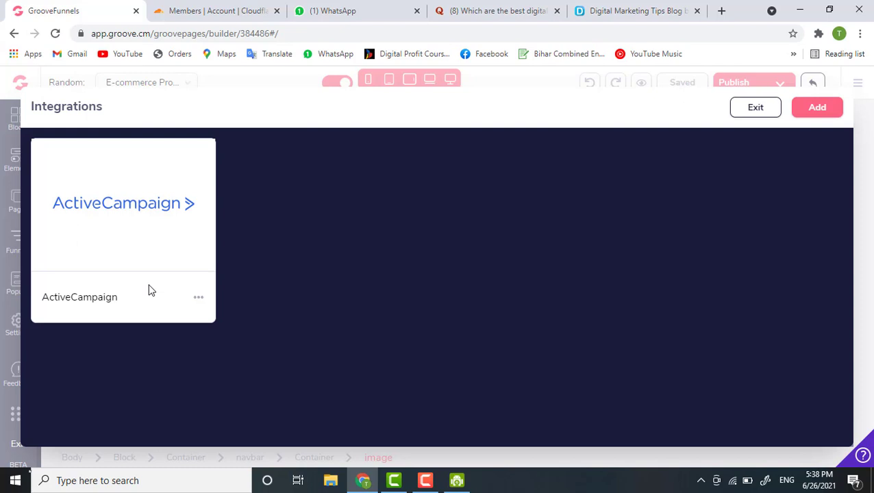
click(203, 5)
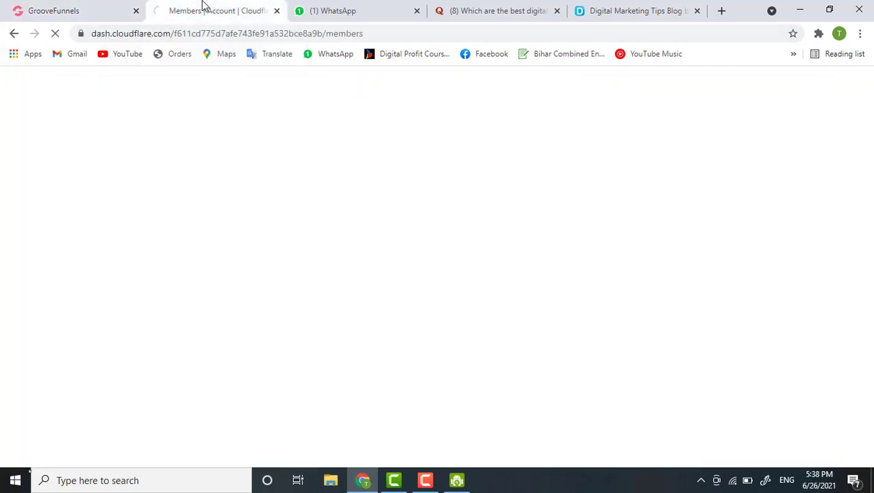
- Go to the activehosted admin URL and log in with the account email and password
click(188, 34)
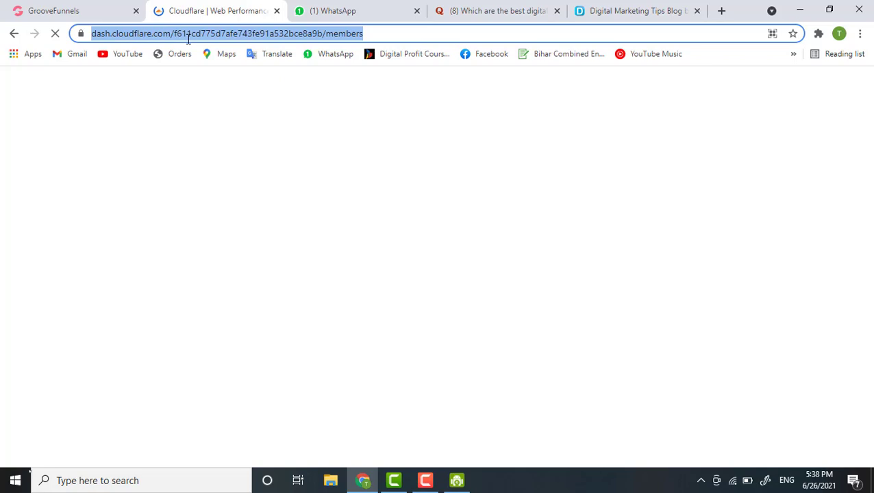
text(deve)
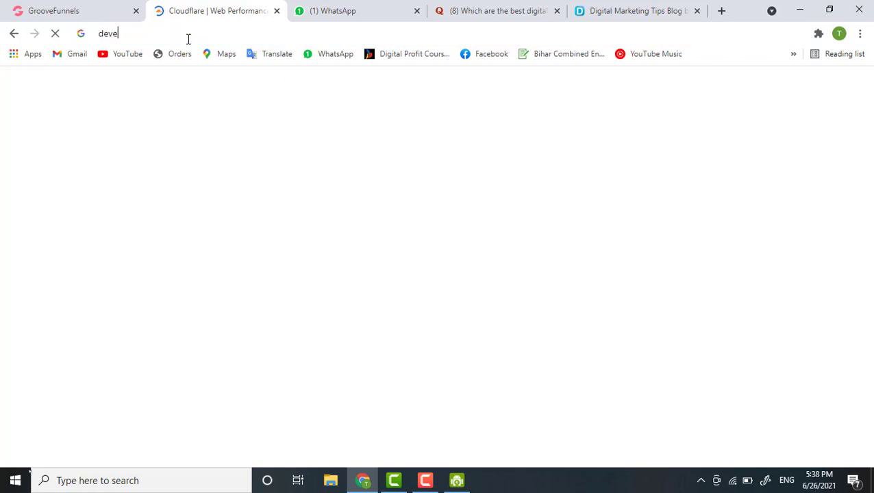
key(Return)
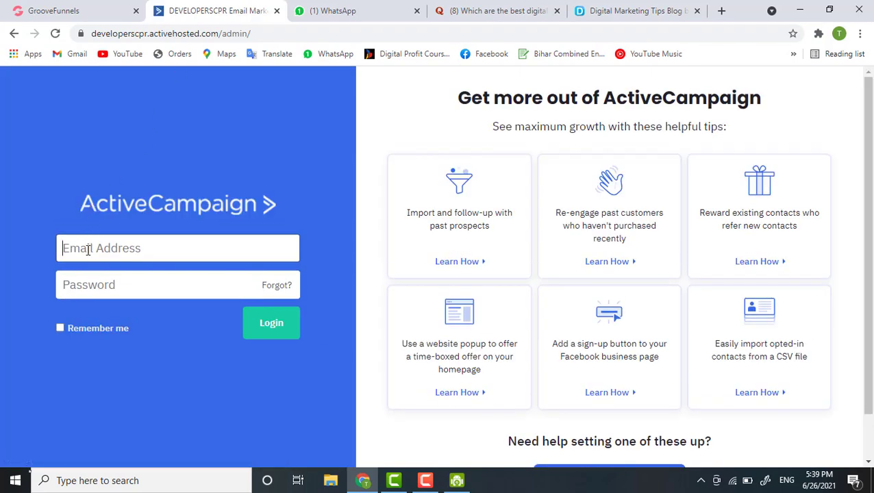
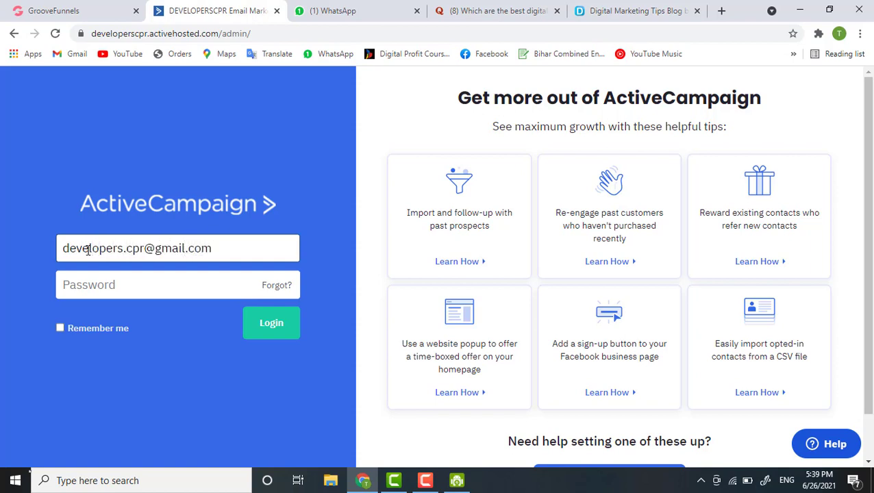
key(Tab)
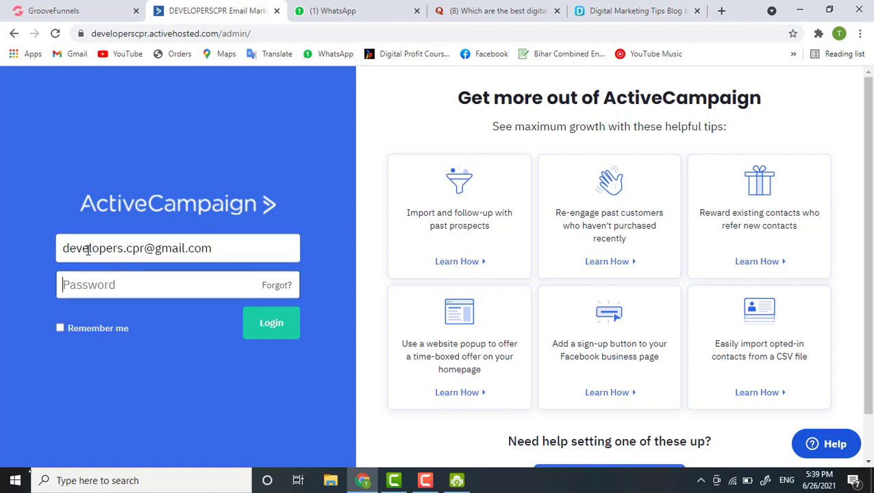
text(••)
key(Return)
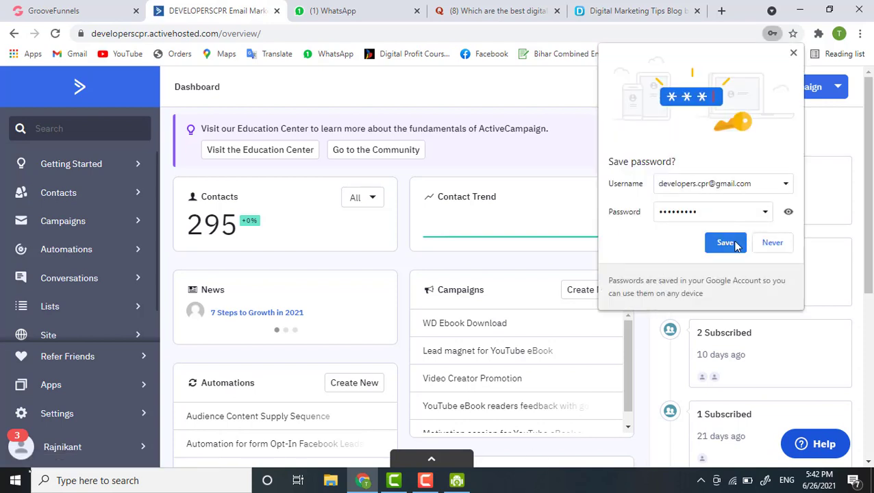
- Save the login password in Chrome and open ActiveCampaign's Account Settings page
click(726, 243)
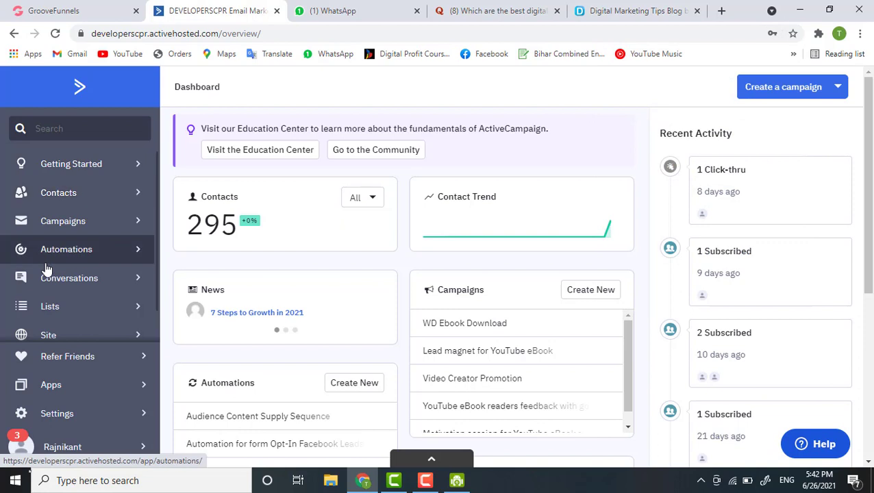
scroll(46, 269, down, 1)
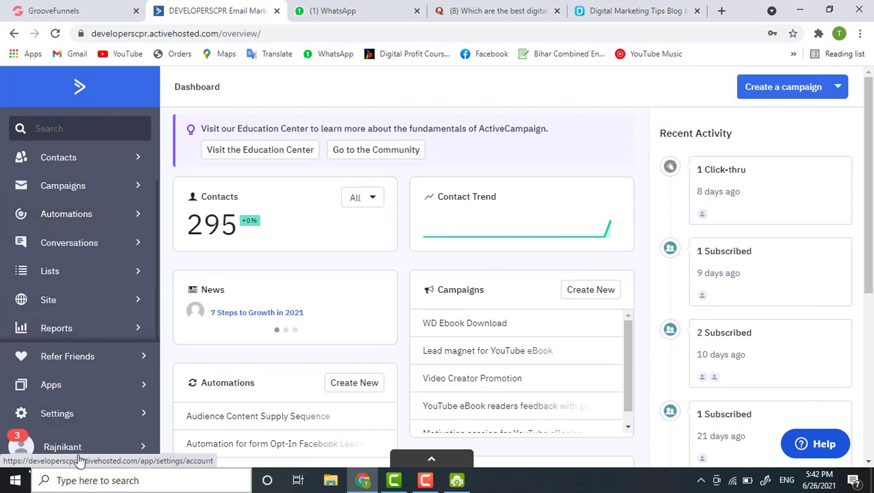
click(85, 416)
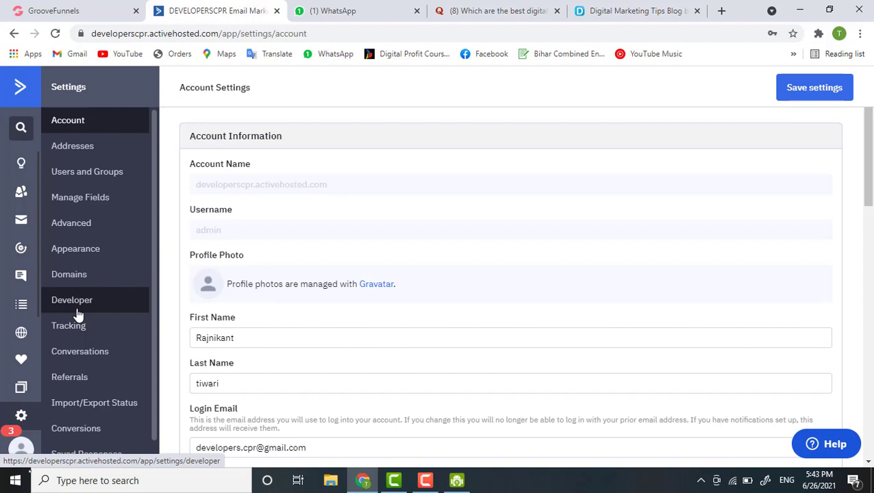
scroll(87, 370, down, 1)
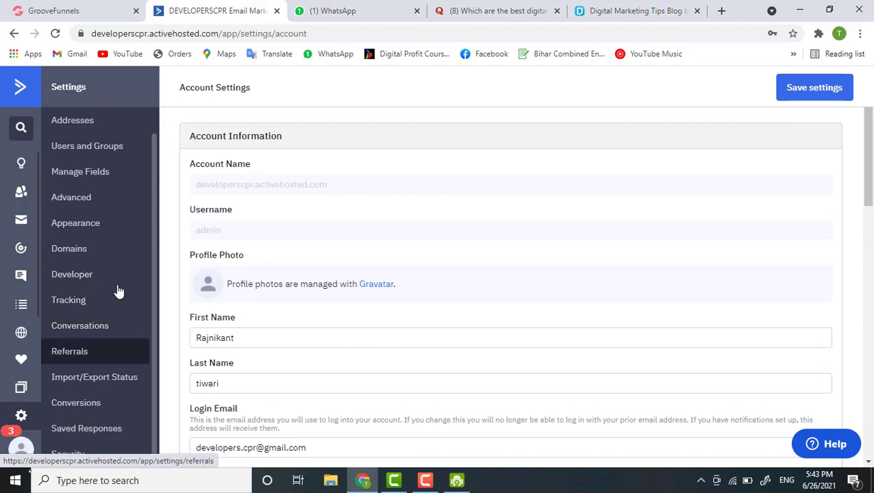
- Select the API key and API URL on the Developer settings page, then return to GrooveFunnels
click(73, 277)
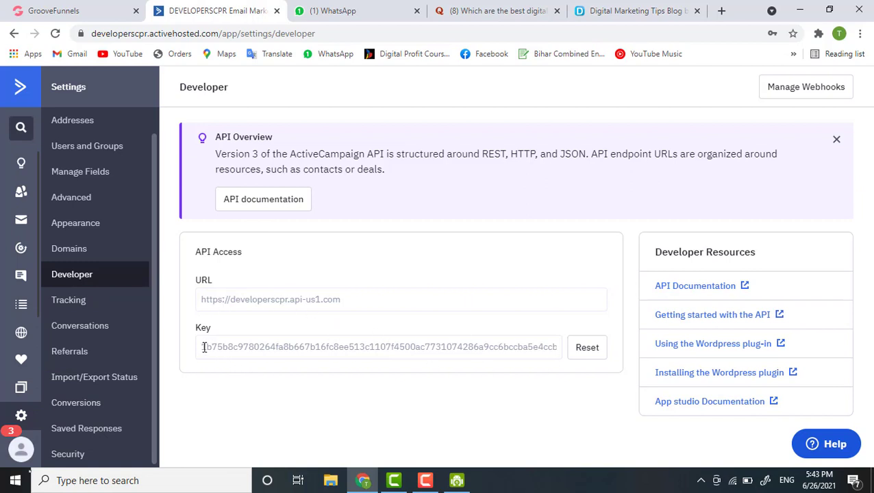
drag(202, 347, 594, 375)
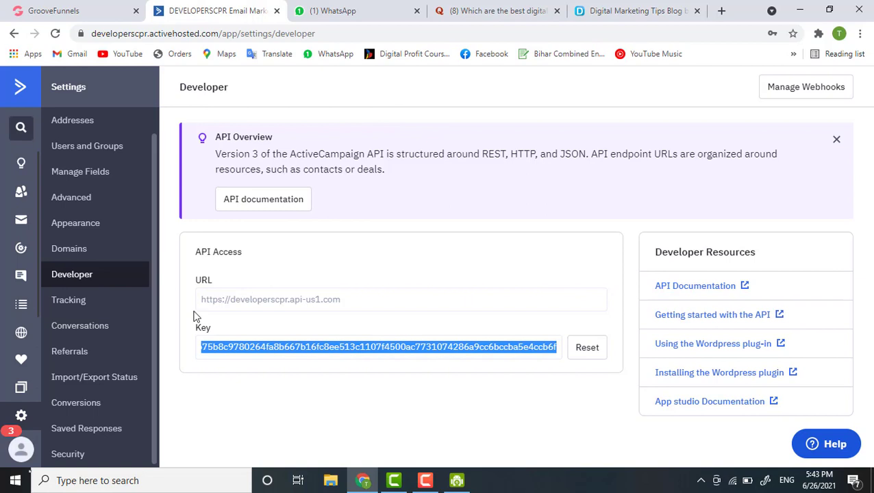
drag(202, 299, 341, 288)
key(super+c)
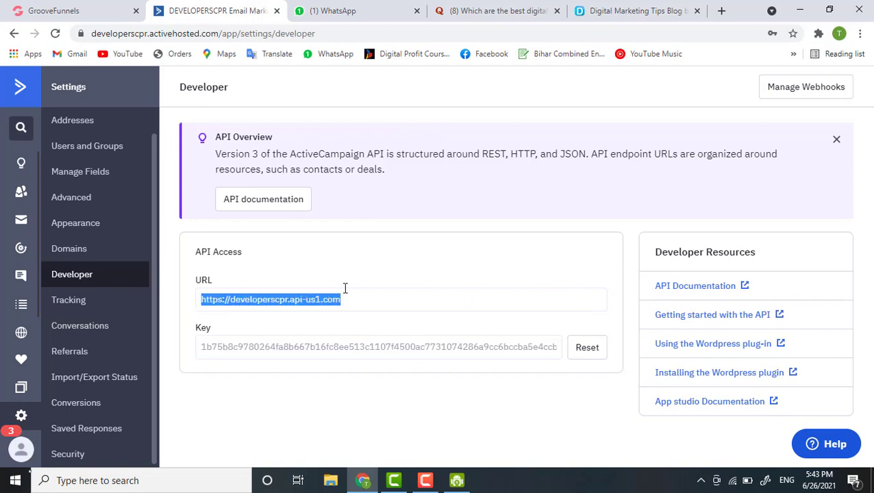
click(68, 7)
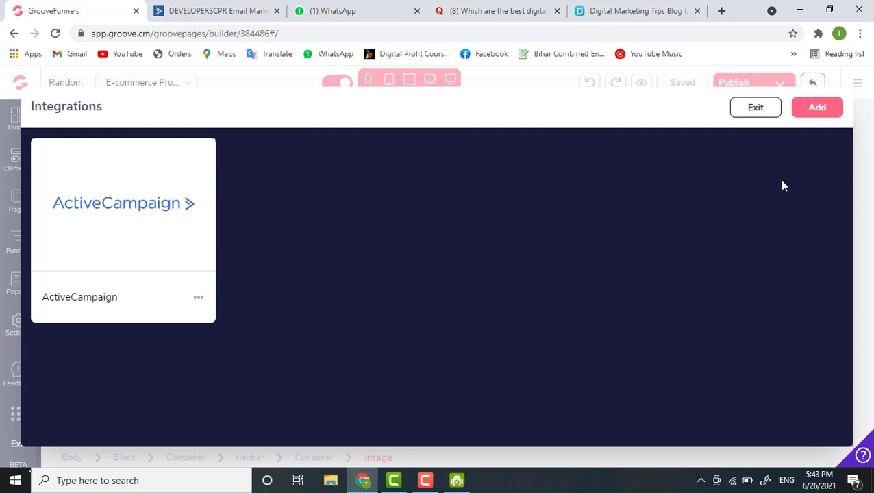
- Add a new integration and browse the Integration Type list
click(818, 109)
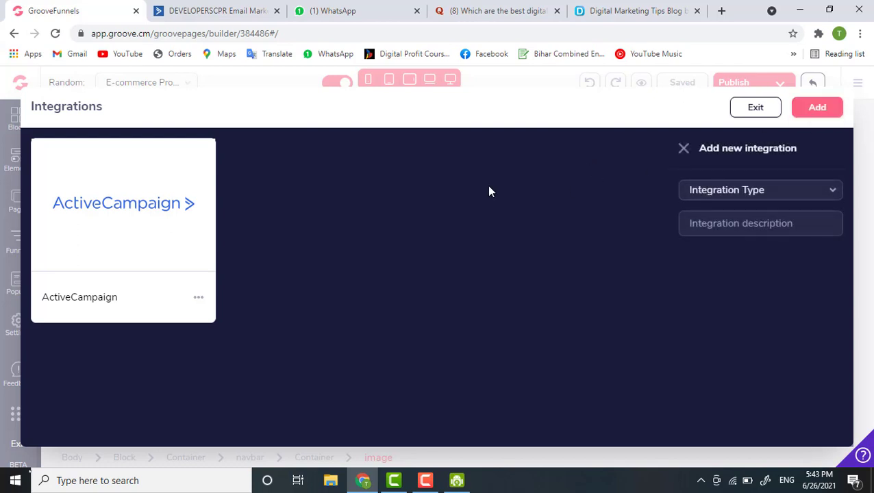
click(718, 196)
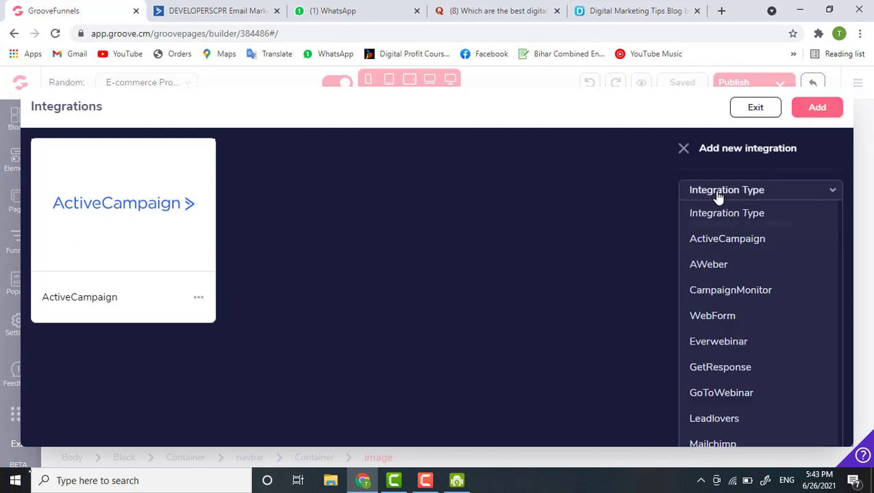
scroll(726, 369, down, 2)
scroll(736, 373, down, 1)
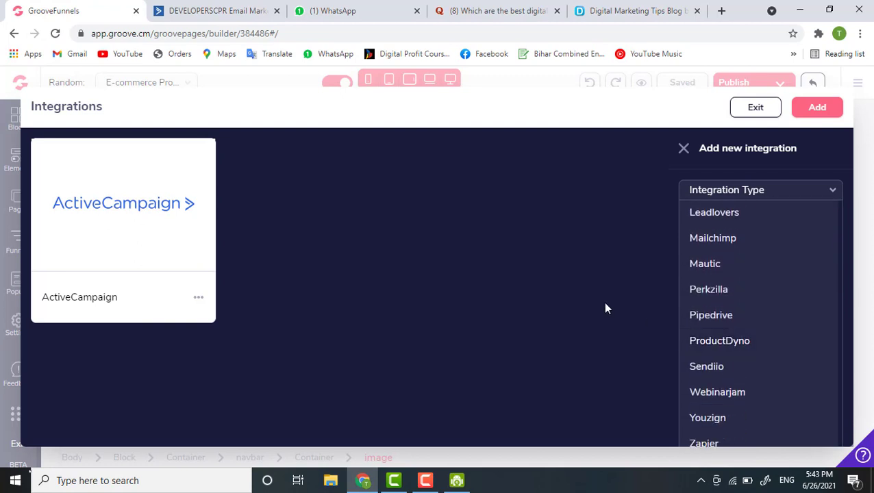
scroll(776, 299, up, 3)
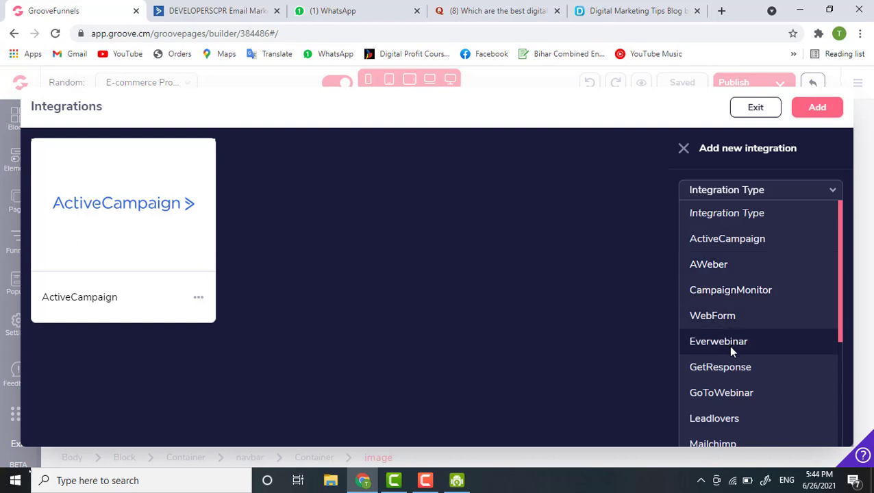
scroll(731, 342, down, 2)
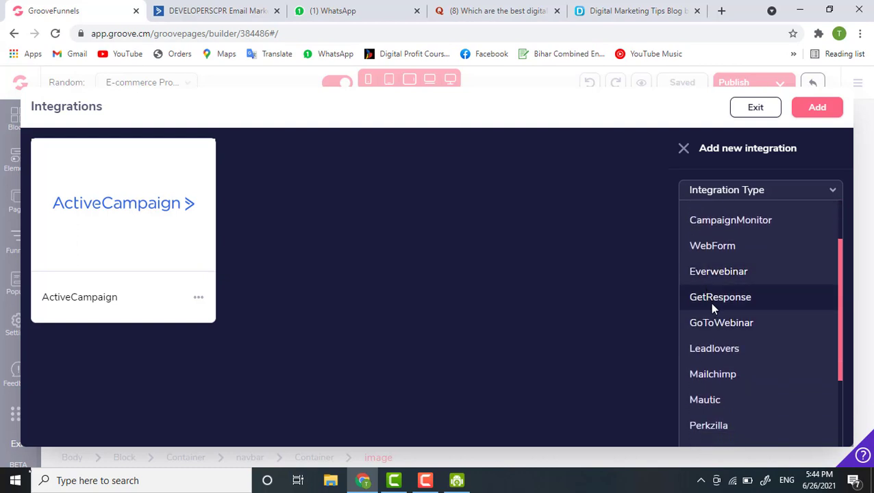
scroll(727, 347, down, 1)
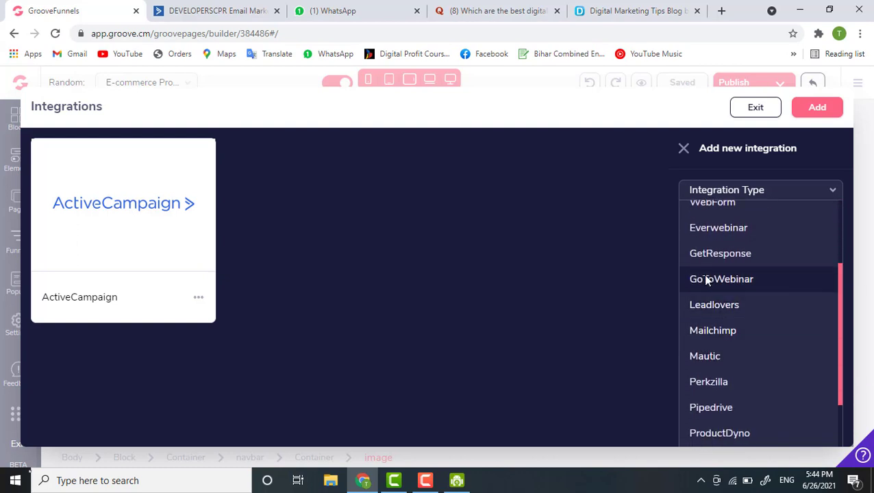
scroll(713, 314, down, 2)
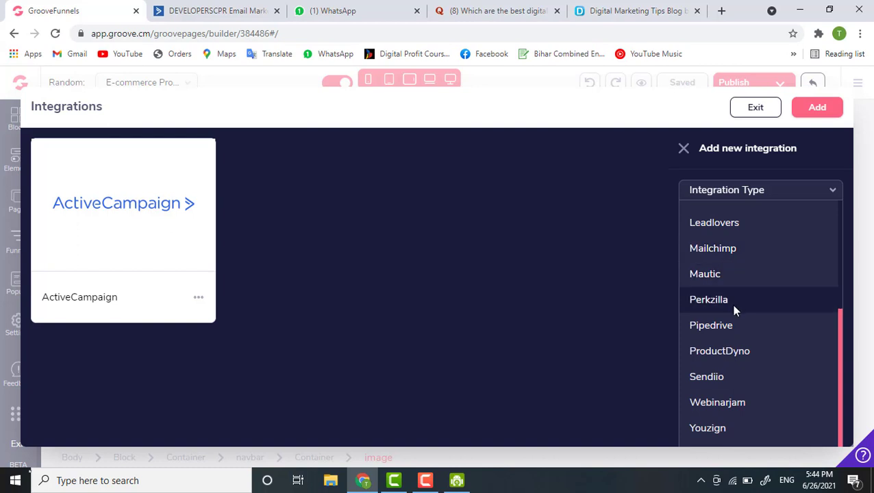
scroll(730, 294, down, 1)
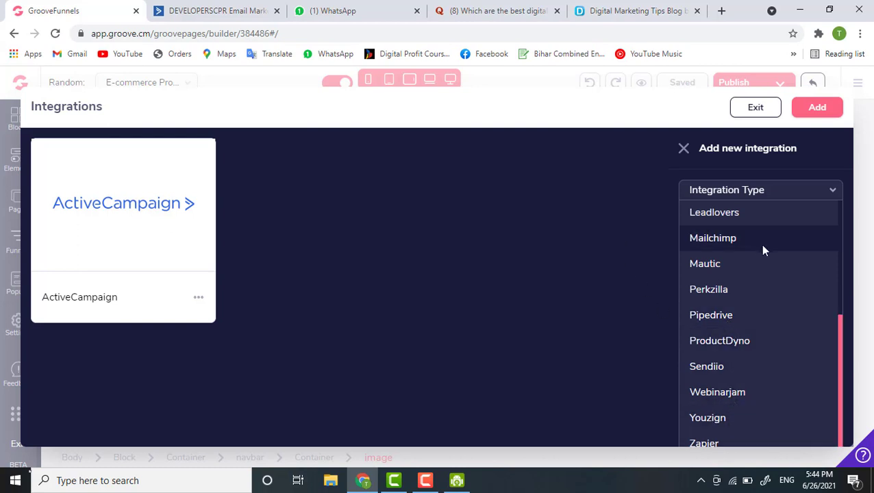
scroll(760, 244, up, 3)
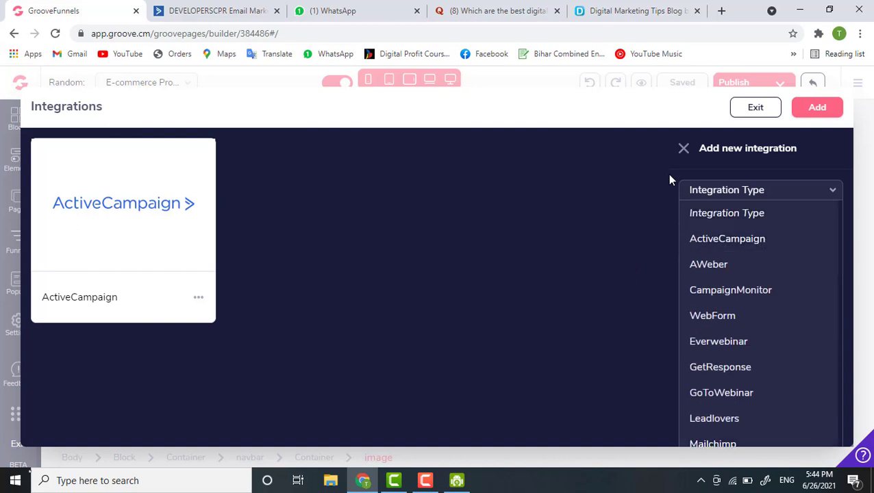
- Choose ActiveCampaign as the integration type
click(693, 189)
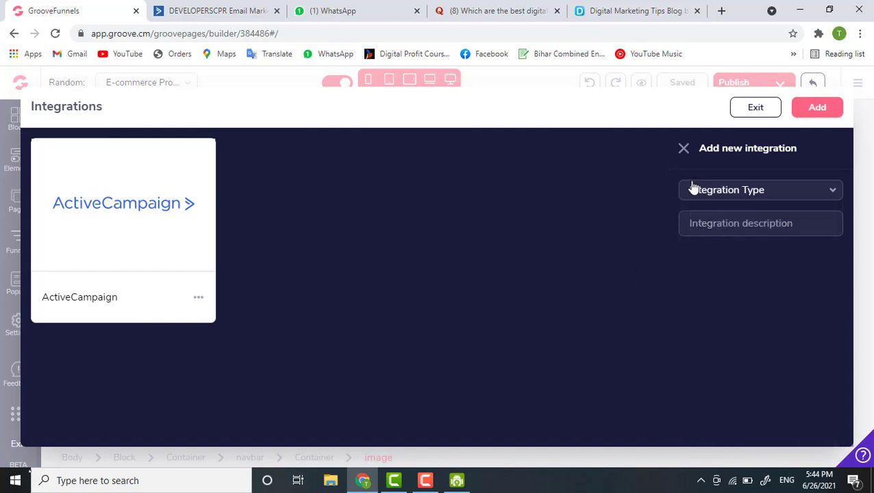
click(725, 197)
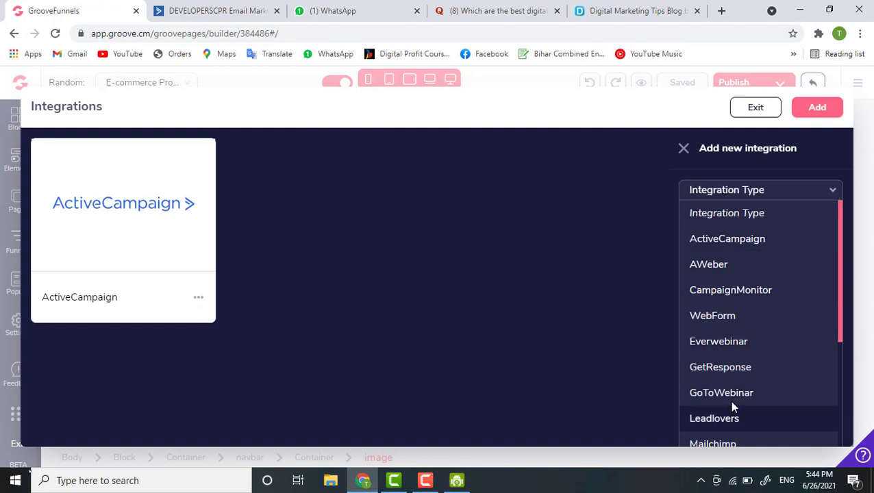
click(727, 238)
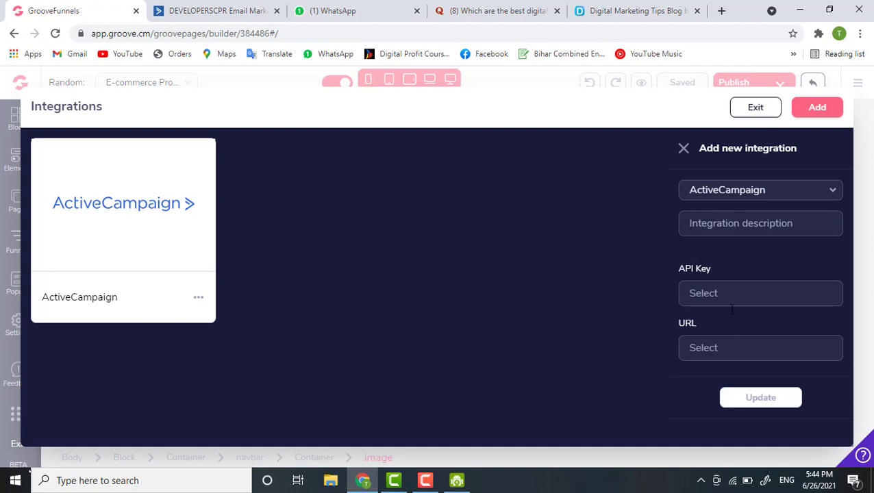
- Paste the ActiveCampaign API key into the API Key field from clipboard history
click(701, 296)
key(super+v)
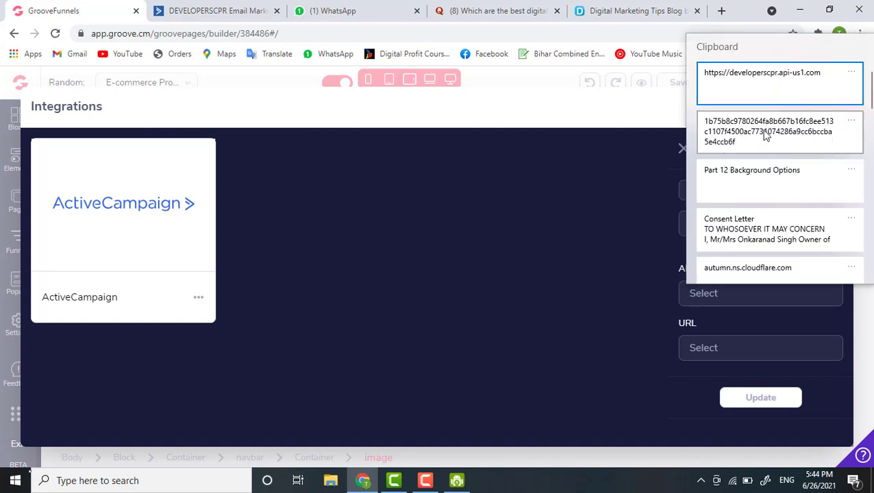
click(716, 134)
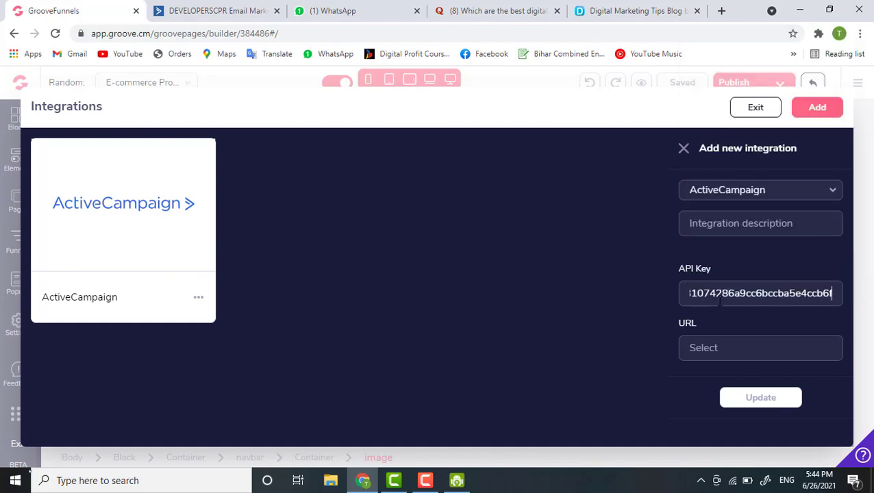
- Paste the API URL into the URL field, then go back to the ActiveCampaign tab
click(710, 346)
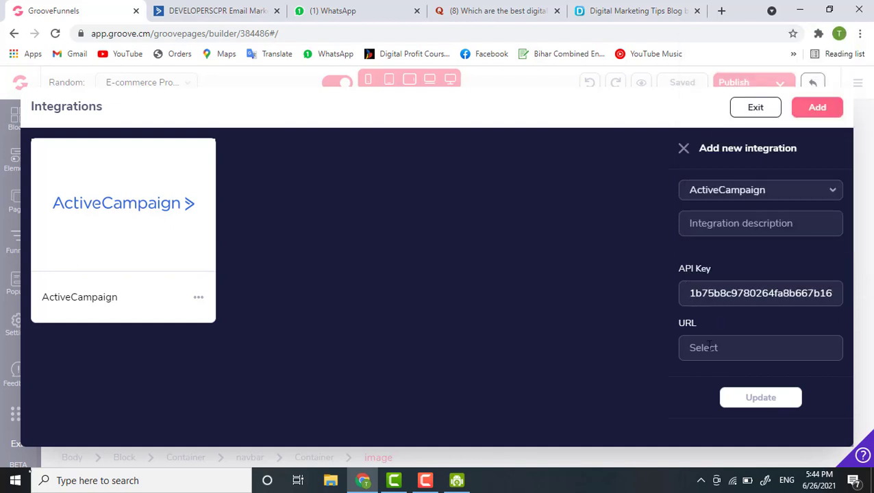
key(super+v)
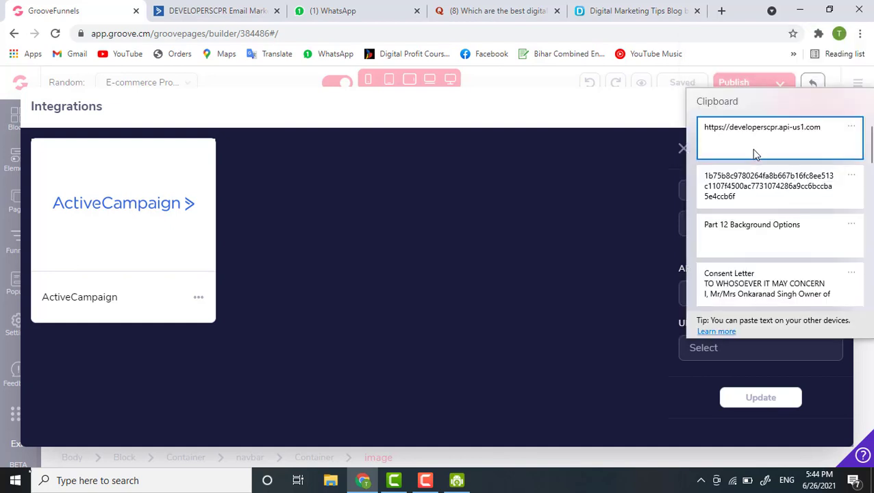
click(751, 148)
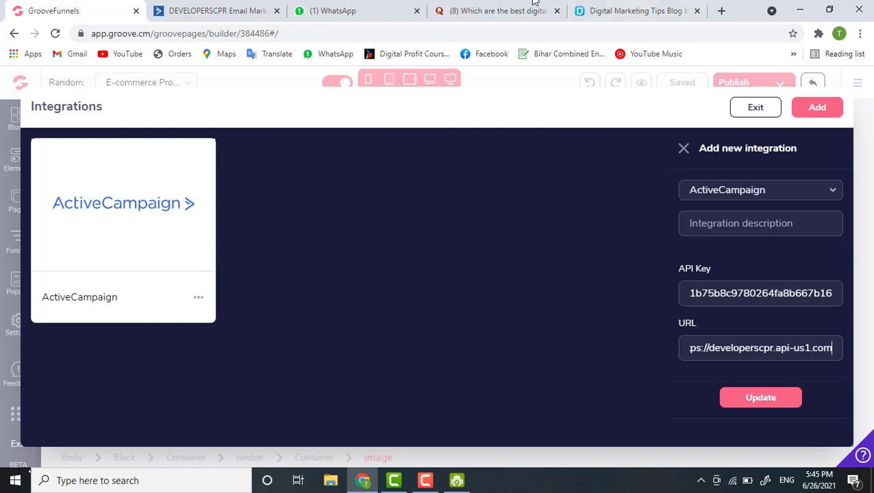
click(212, 11)
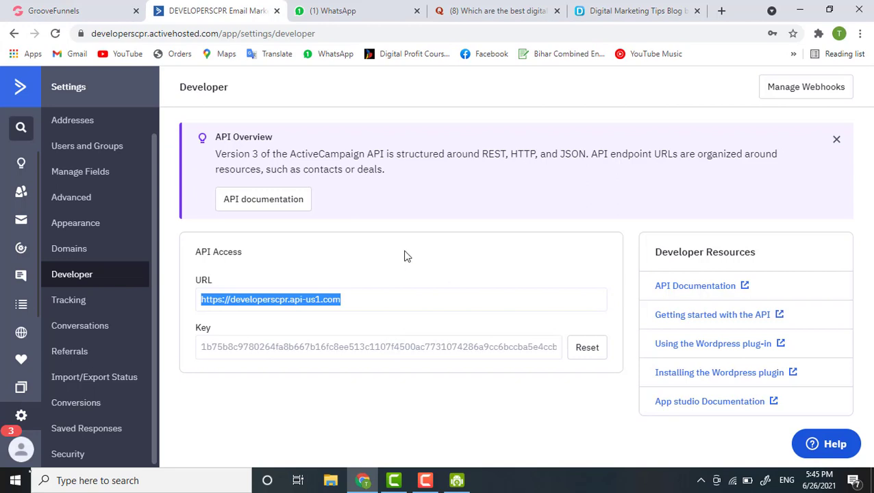
- Select the API key on the Developer page to compare it, then return to GrooveFunnels
click(364, 228)
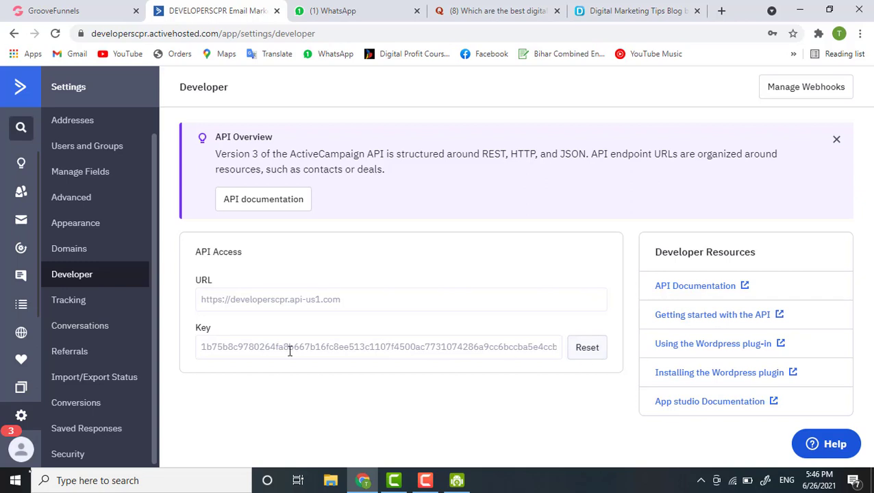
drag(222, 354, 447, 354)
click(446, 353)
drag(199, 347, 357, 347)
click(42, 7)
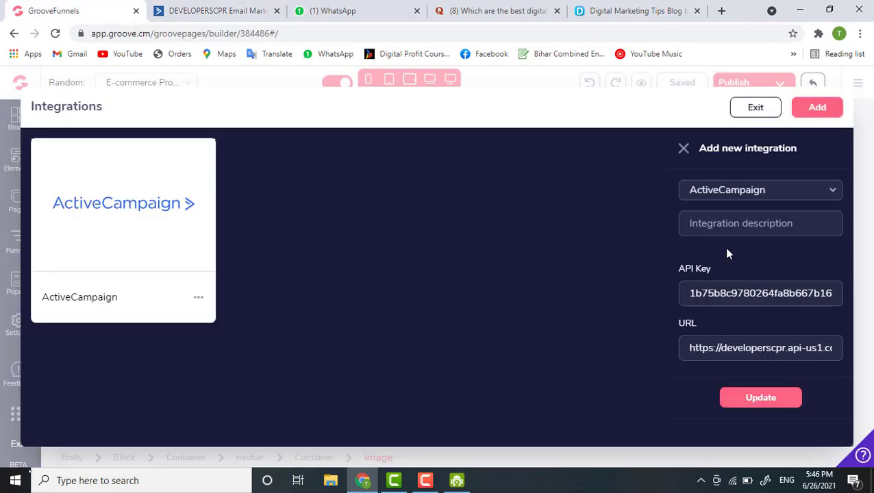
- Exit the Integrations overlay and scroll the canvas to the Full Name and Email opt-in form
click(754, 108)
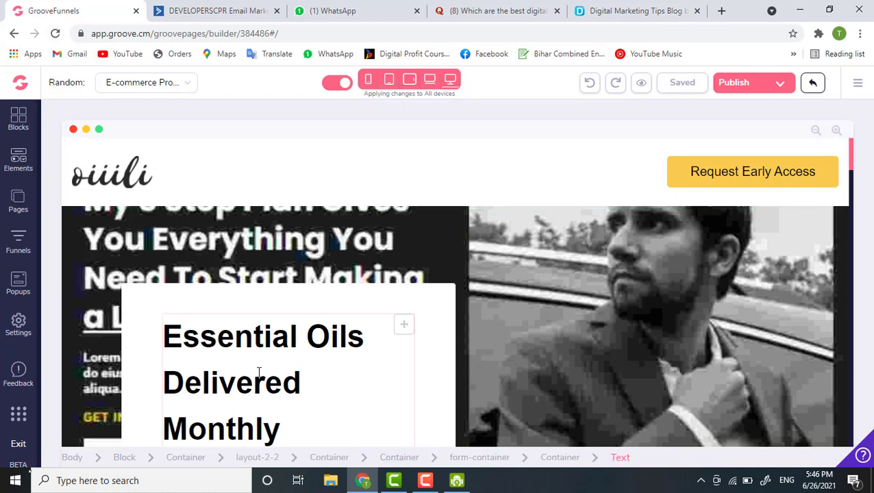
scroll(259, 372, down, 5)
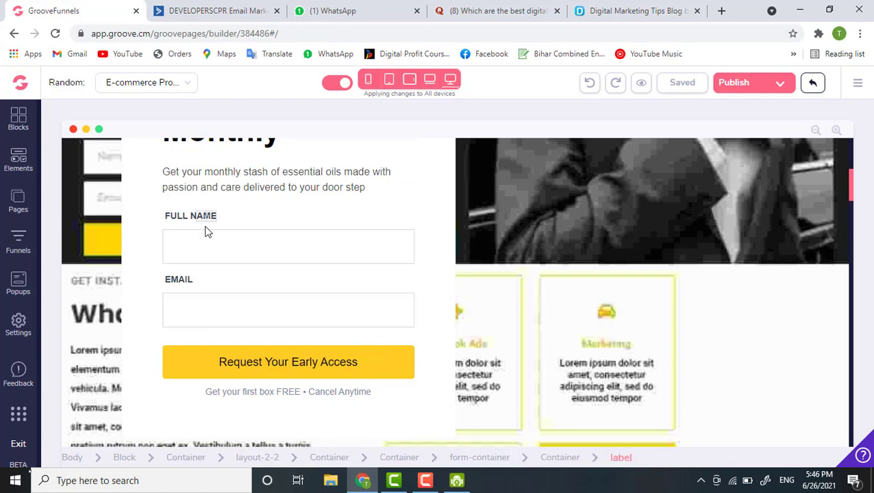
scroll(207, 232, up, 1)
scroll(207, 232, down, 2)
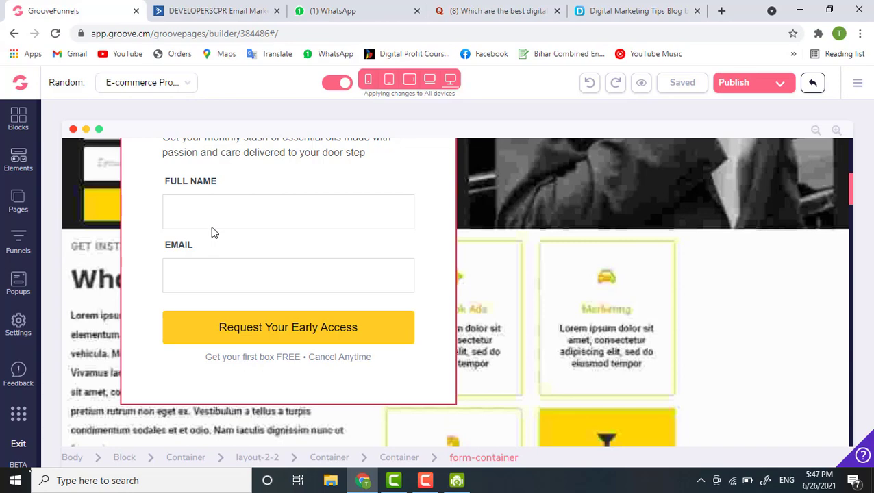
scroll(256, 265, down, 1)
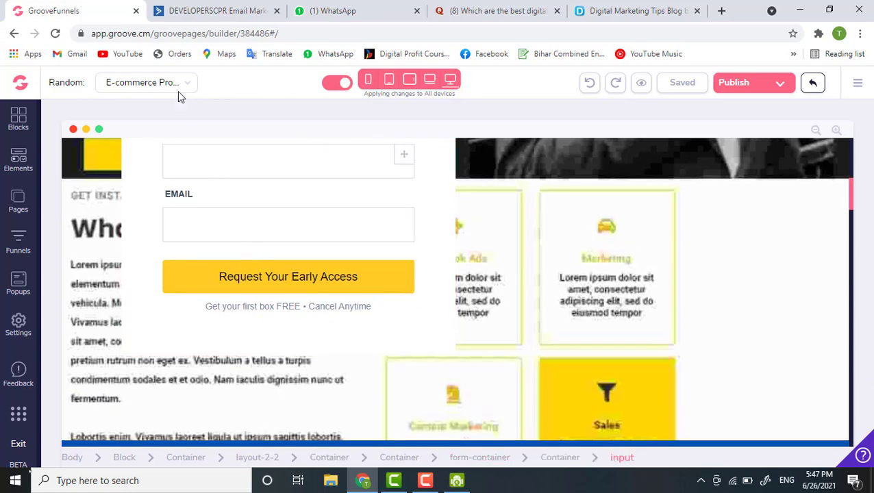
scroll(200, 246, up, 1)
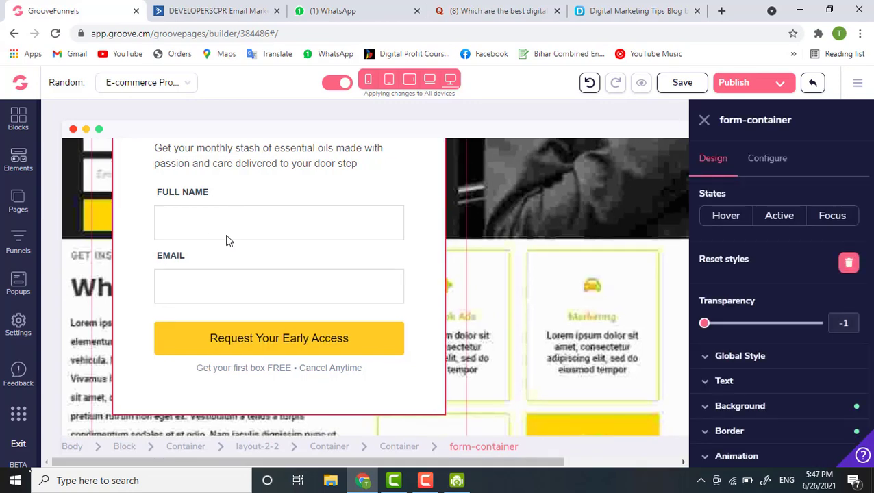
- Select the form-container from the breadcrumb and show its Configure options
click(204, 223)
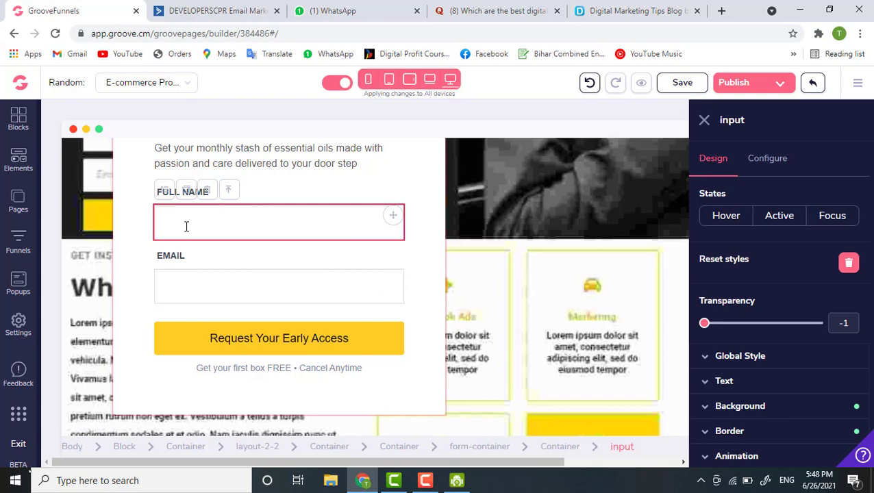
click(461, 447)
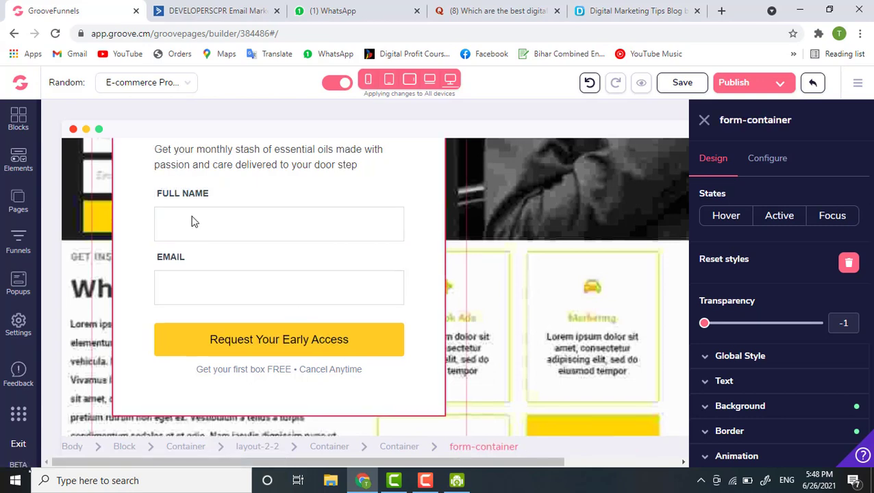
scroll(192, 221, up, 2)
scroll(192, 221, up, 2)
click(766, 158)
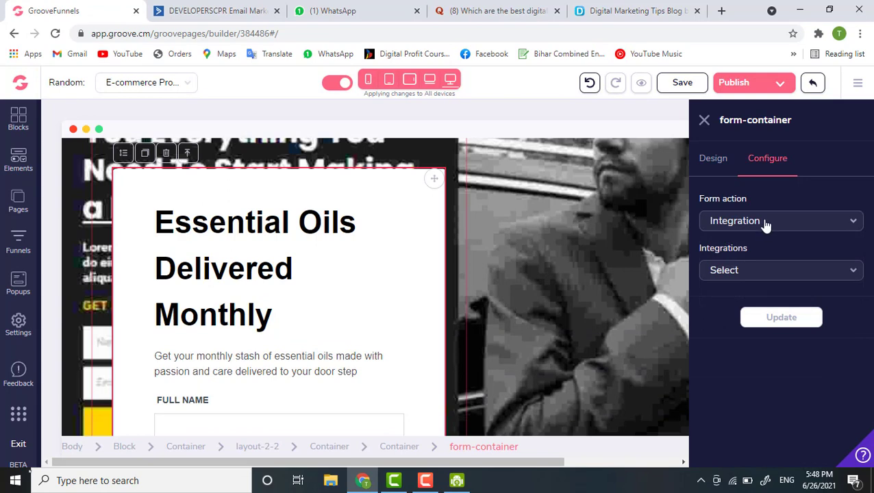
- Try switching the form action from Integration to POST
click(765, 225)
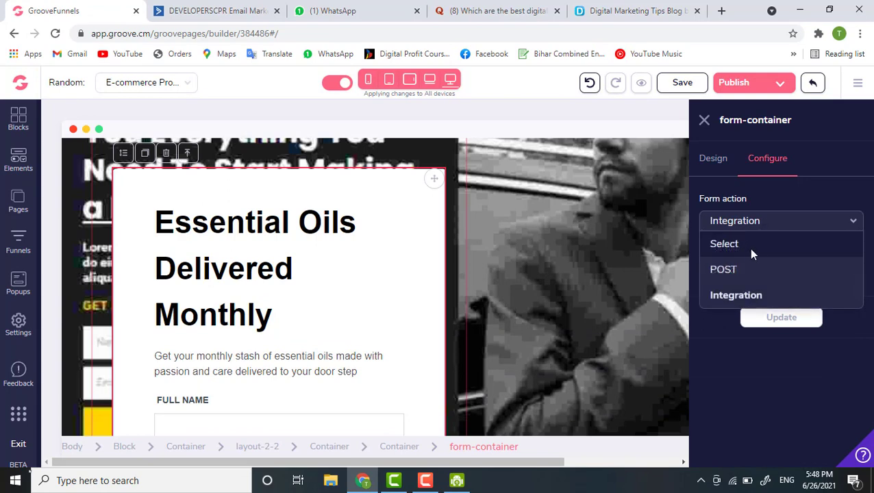
click(746, 293)
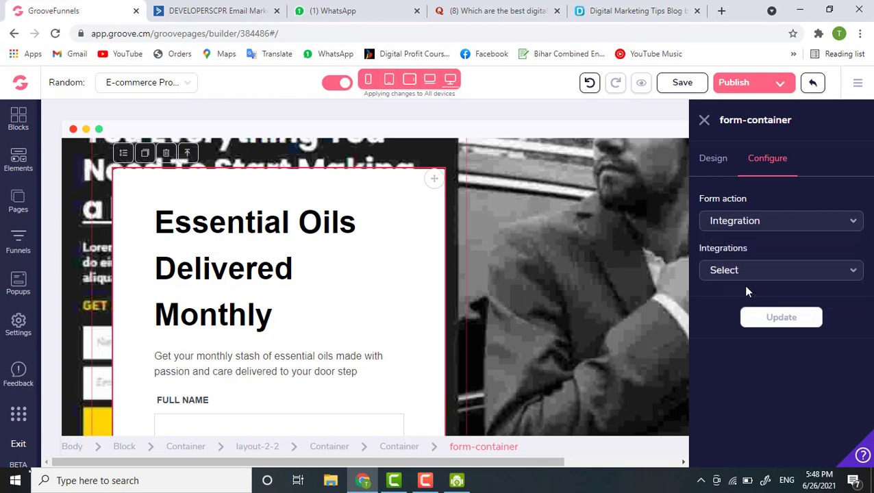
scroll(209, 254, down, 3)
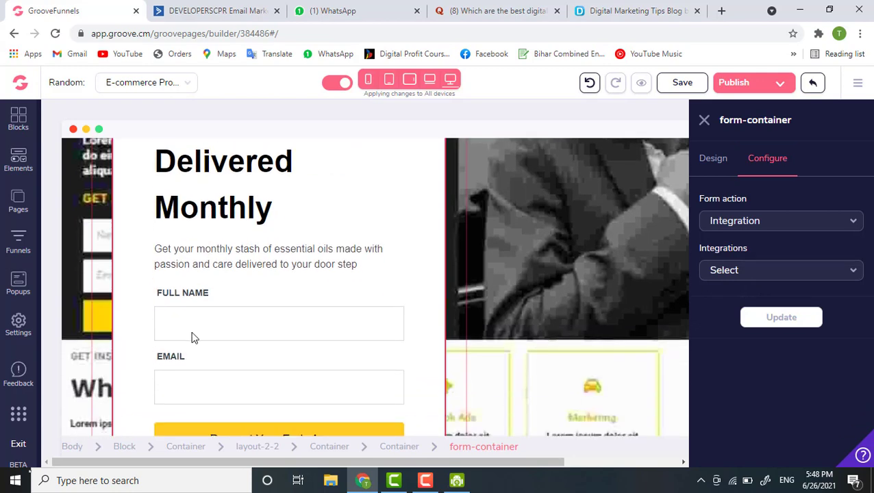
scroll(220, 384, down, 2)
scroll(220, 385, up, 2)
scroll(220, 385, up, 1)
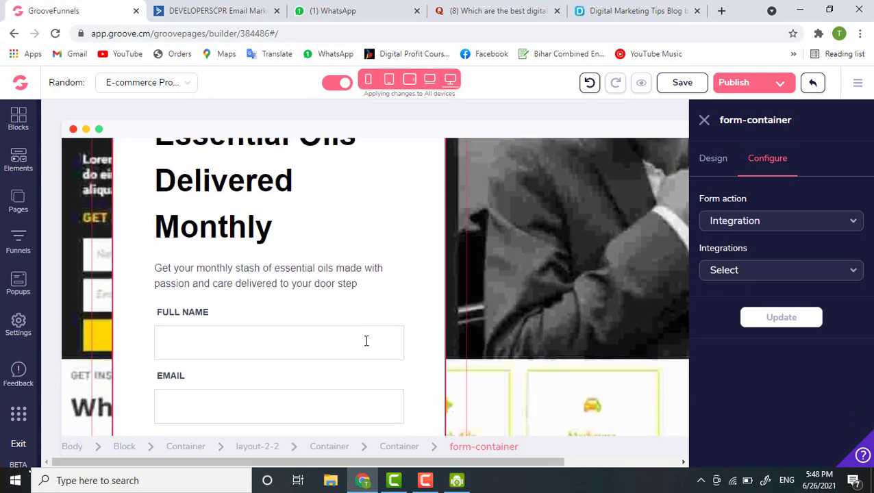
click(764, 225)
click(747, 271)
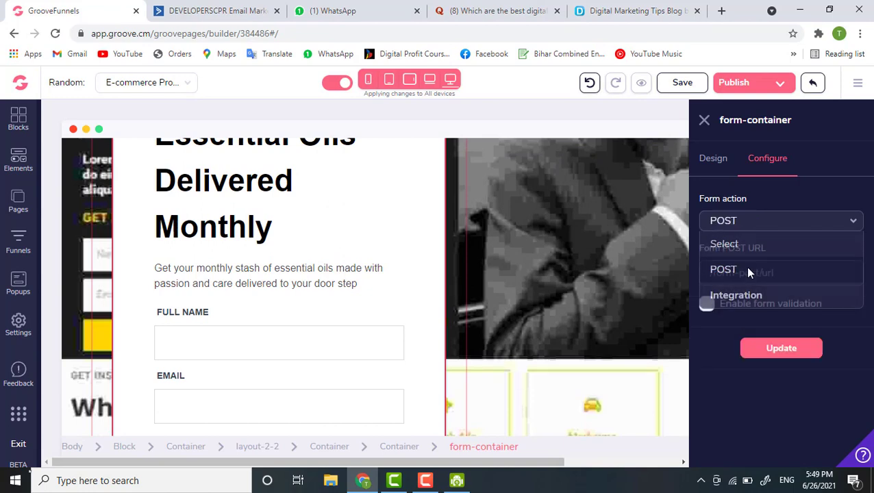
scroll(263, 303, down, 15)
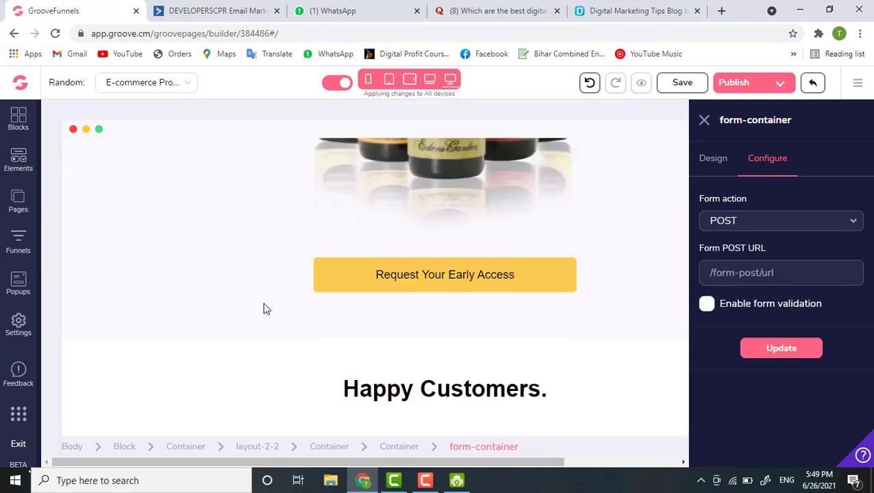
scroll(264, 309, down, 3)
scroll(265, 309, up, 15)
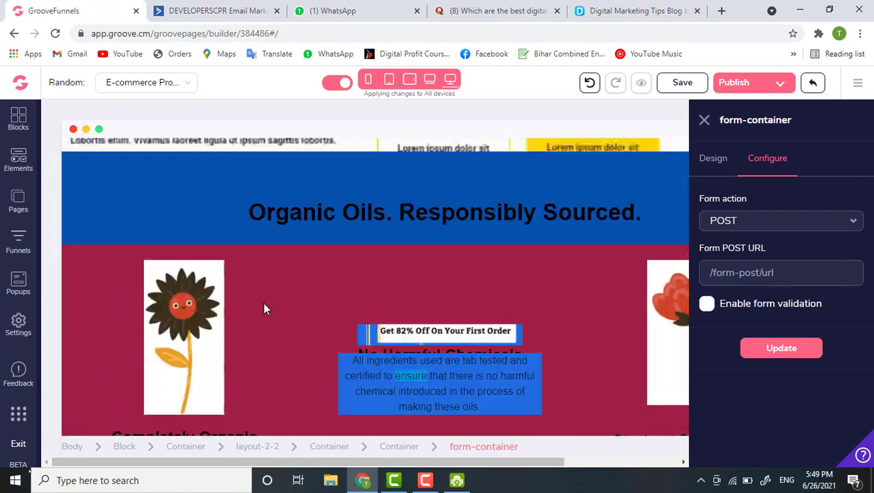
scroll(264, 309, up, 10)
scroll(306, 349, down, 1)
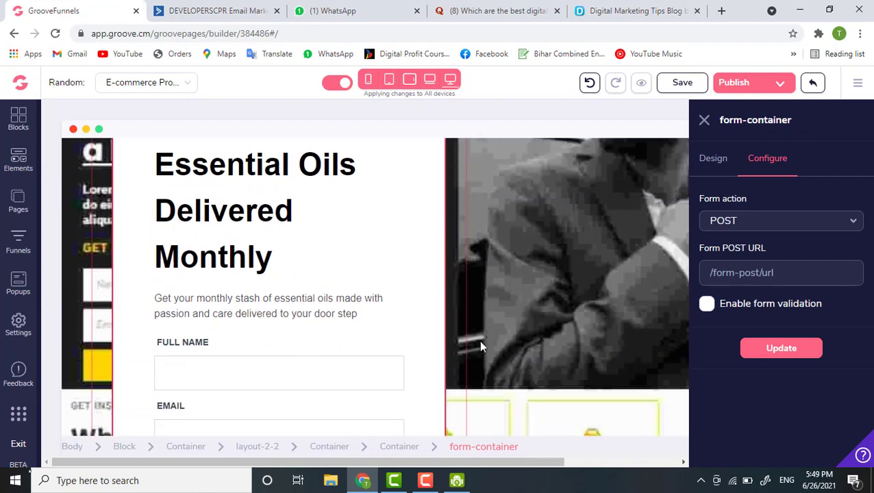
- Set the form action back to Integration and list the integrations, including ActiveCampaign
click(767, 223)
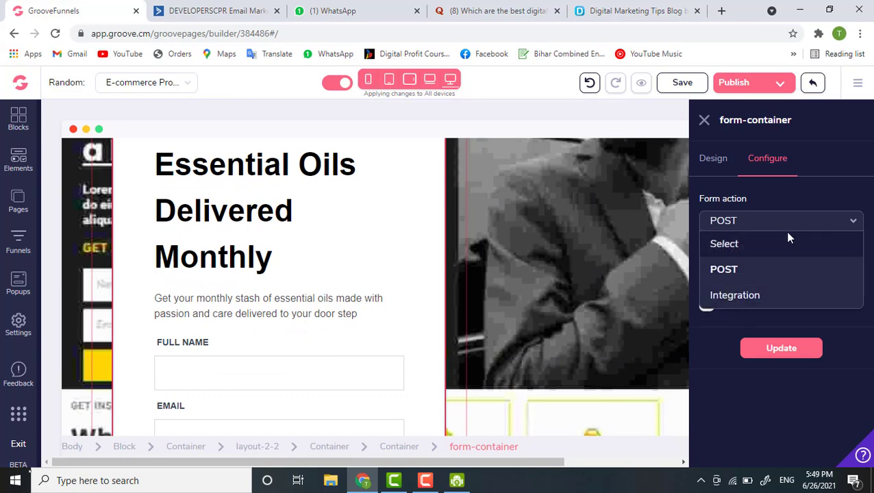
click(787, 204)
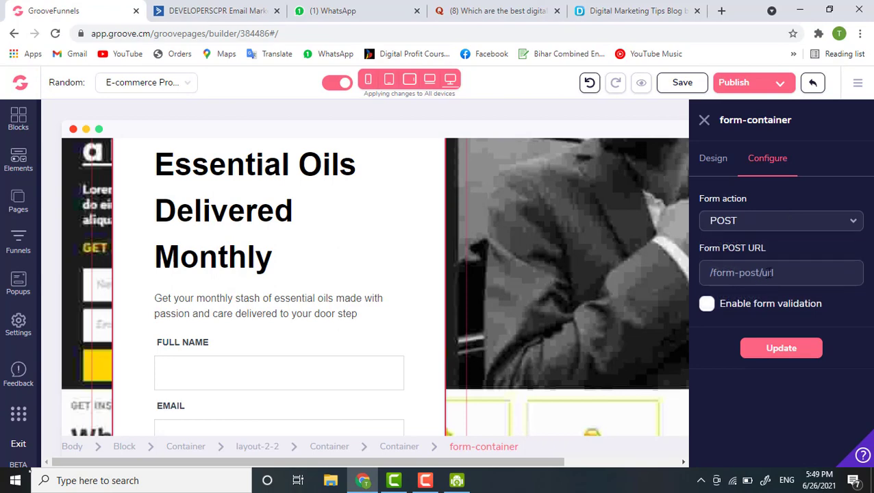
click(767, 273)
click(776, 219)
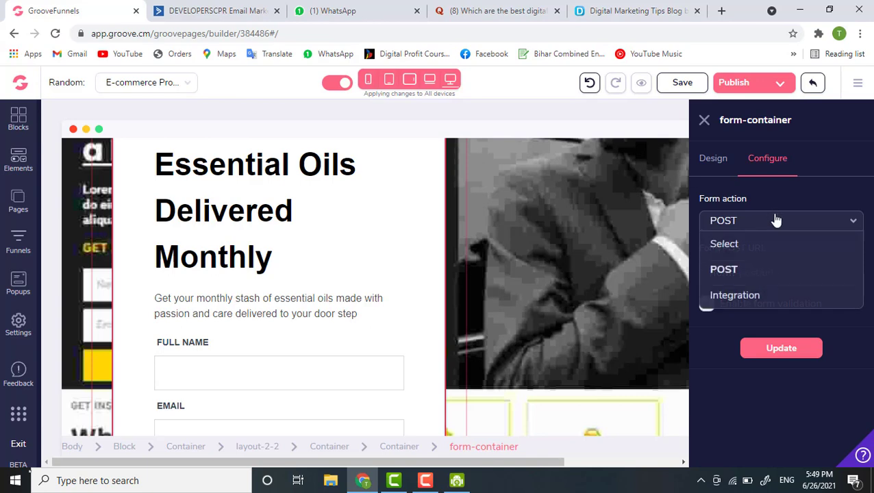
click(759, 296)
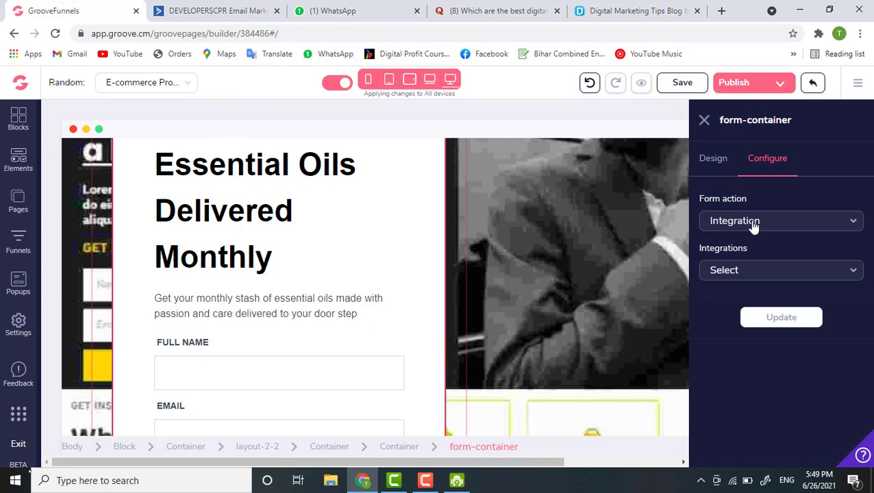
click(747, 277)
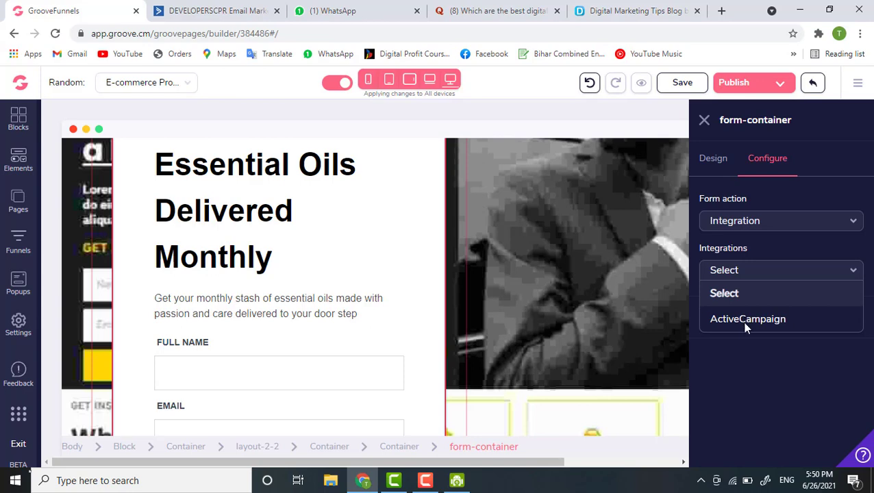
- Set the form integration to ActiveCampaign and browse the account's contact lists in the List dropdown
click(745, 325)
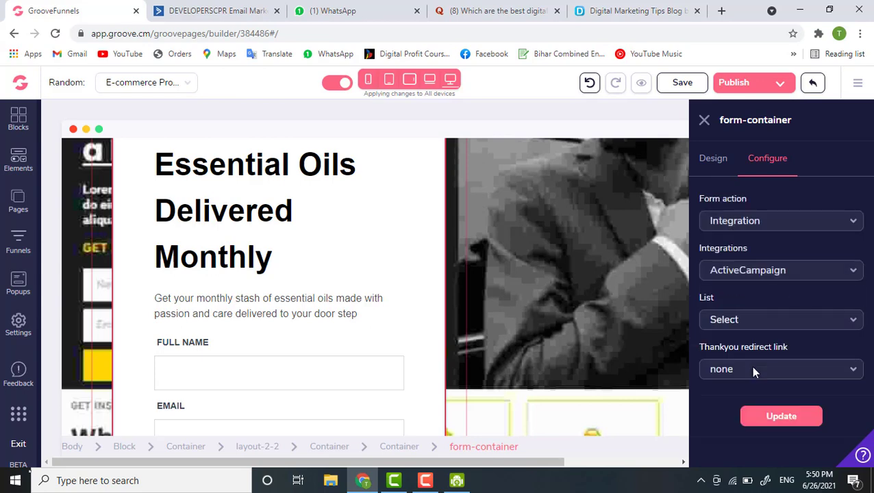
click(730, 325)
click(730, 324)
click(730, 324)
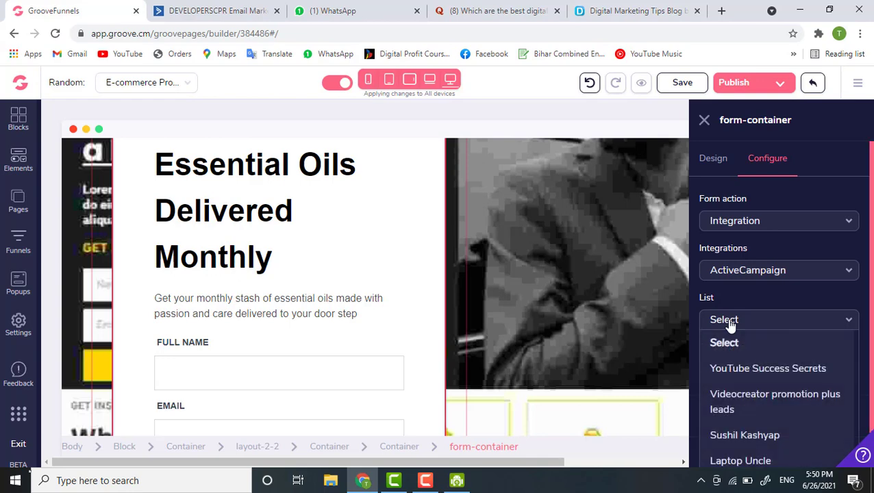
scroll(730, 325, down, 1)
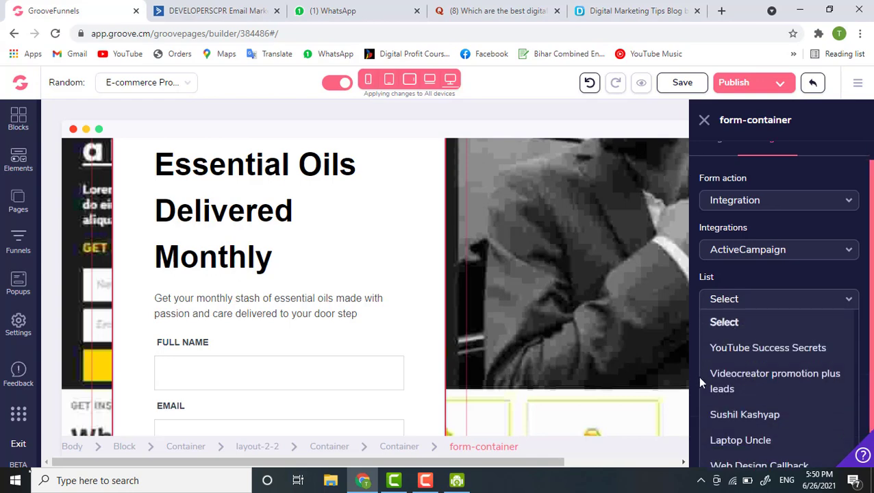
scroll(698, 398, down, 1)
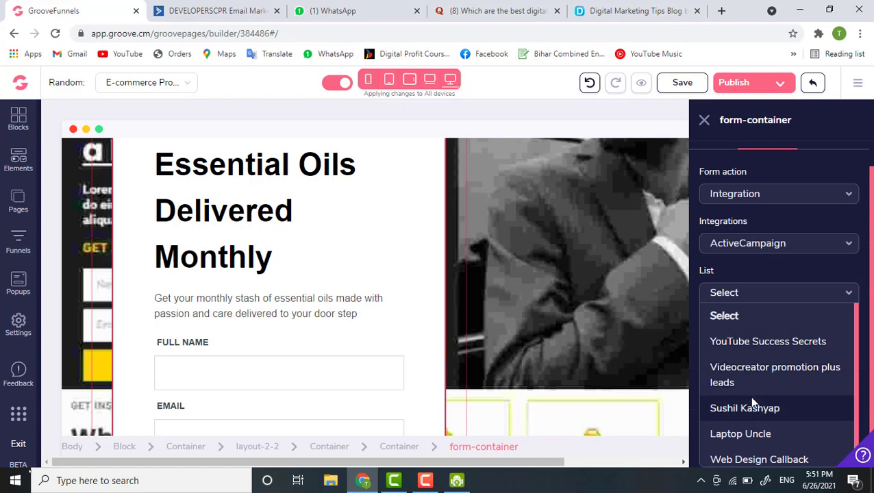
scroll(366, 369, down, 1)
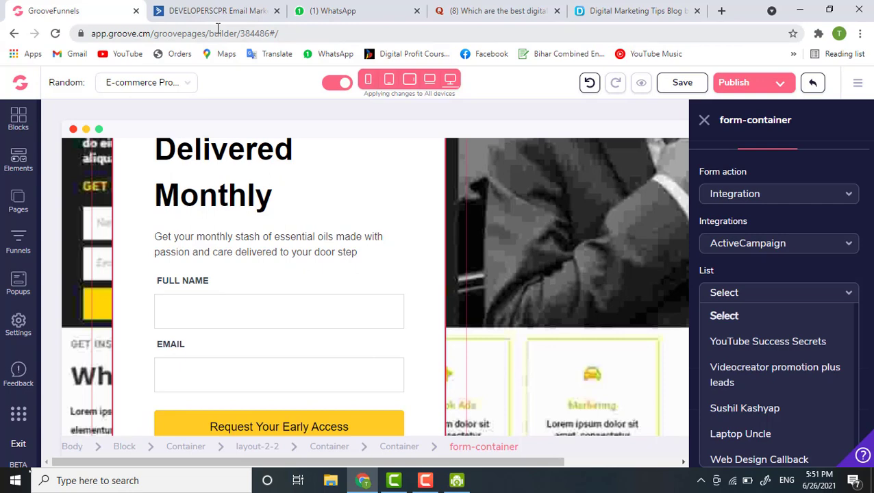
- Pick the subscriber list from the ActiveCampaign List dropdown as the form's sign-up destination
click(738, 271)
click(744, 323)
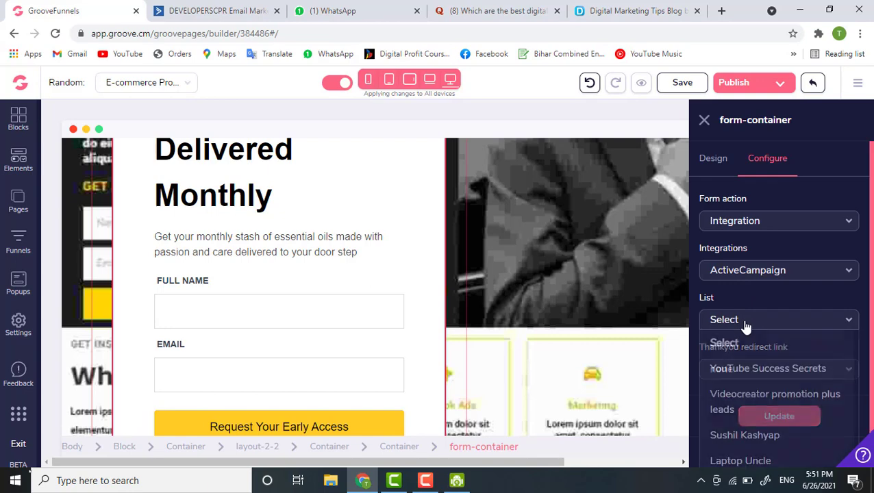
click(754, 436)
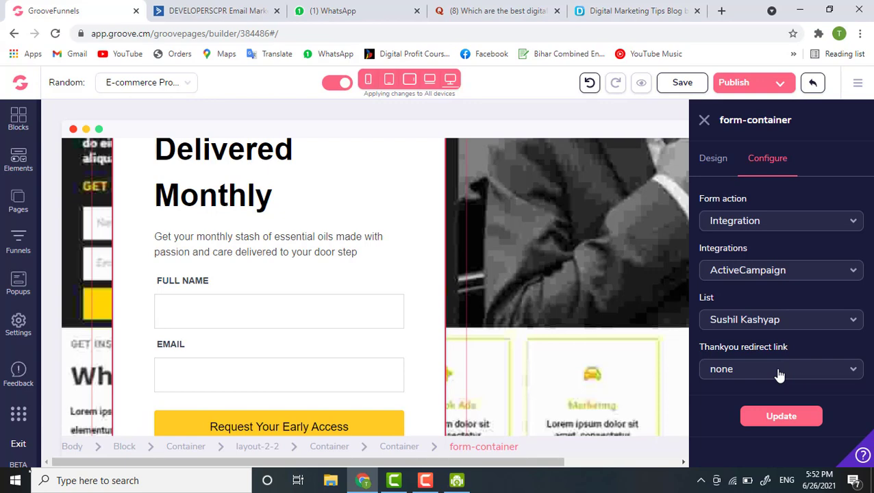
- Review the thank-you redirect link options, then select the Full Name input to show its settings
click(778, 374)
scroll(636, 394, down, 1)
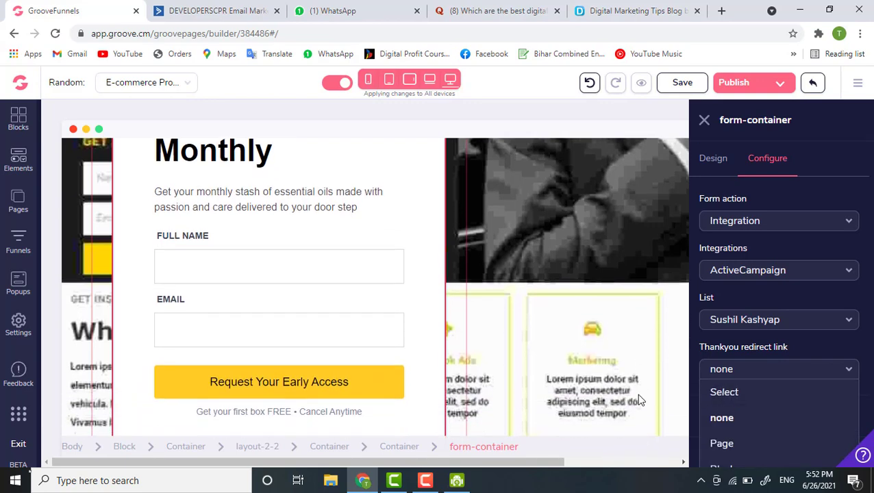
scroll(812, 253, down, 2)
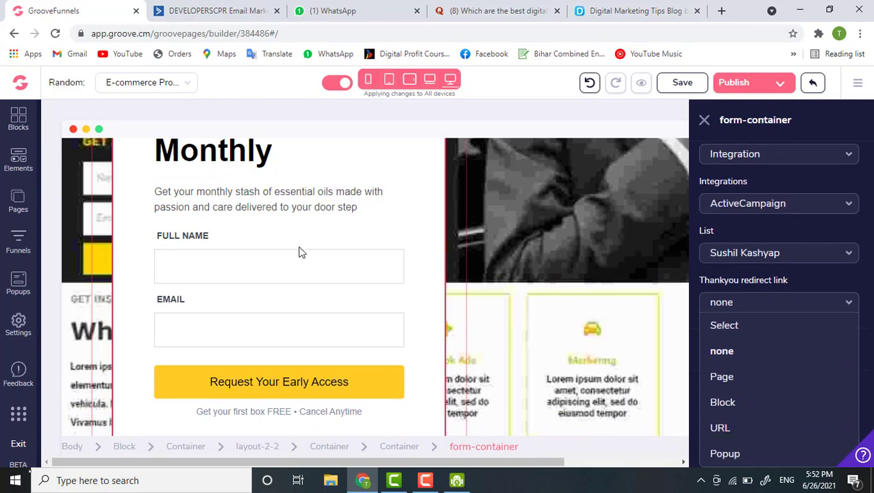
click(198, 259)
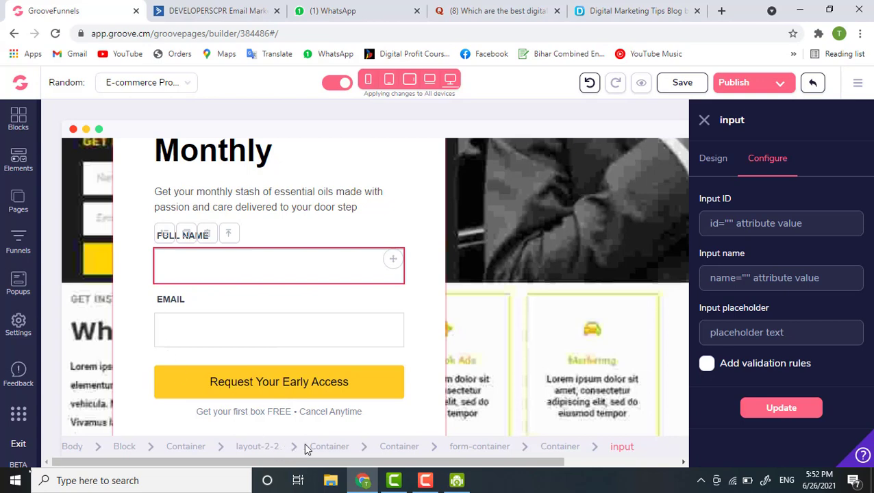
- Go back to form-container settings, choose ActiveCampaign in Integrations, and show its List choices
click(468, 447)
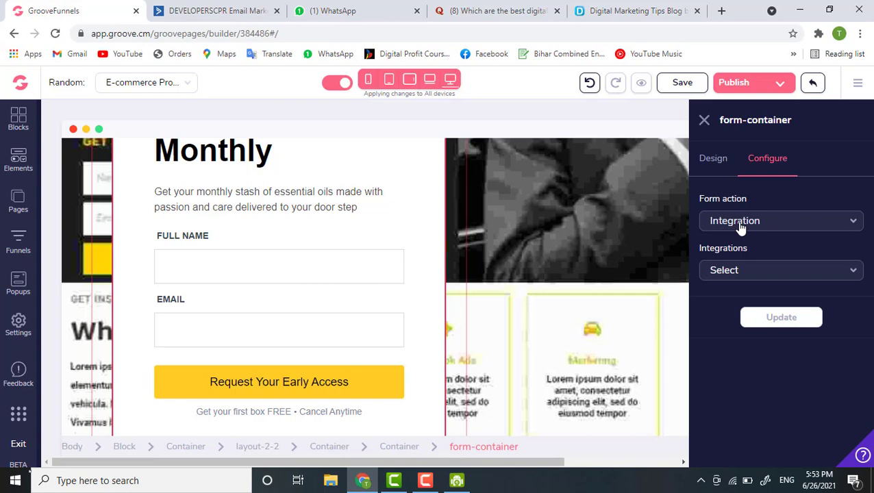
click(742, 275)
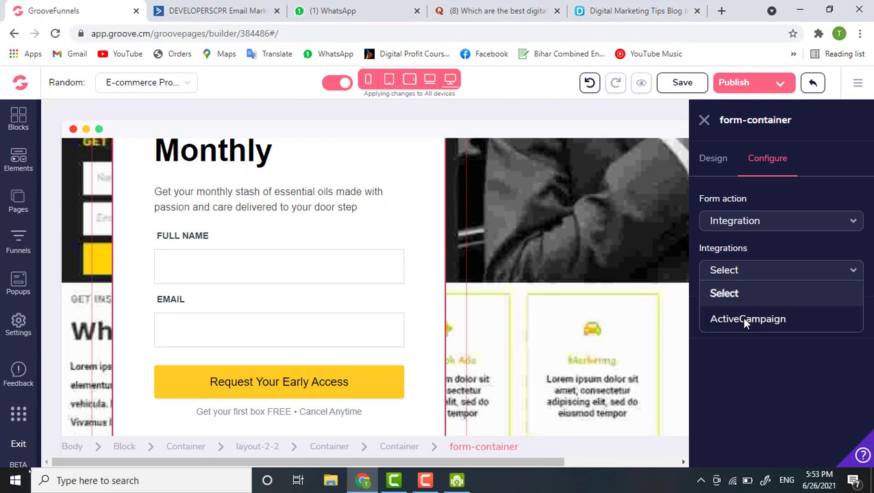
click(746, 321)
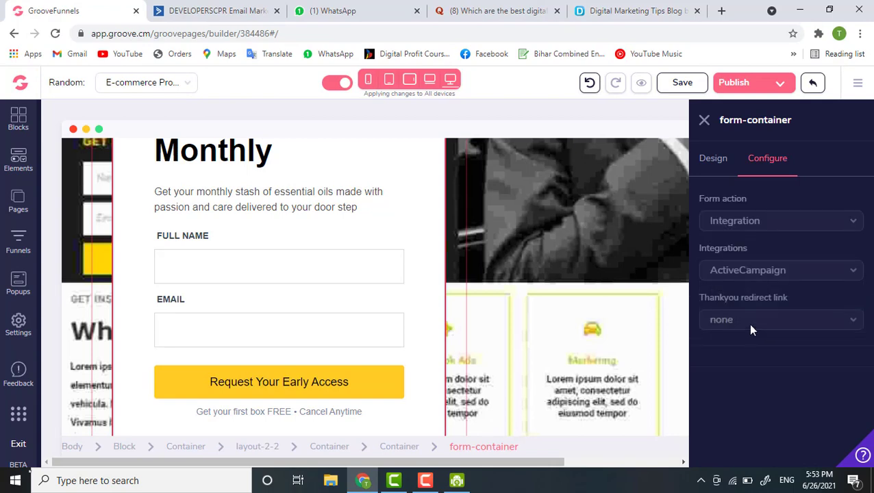
click(745, 326)
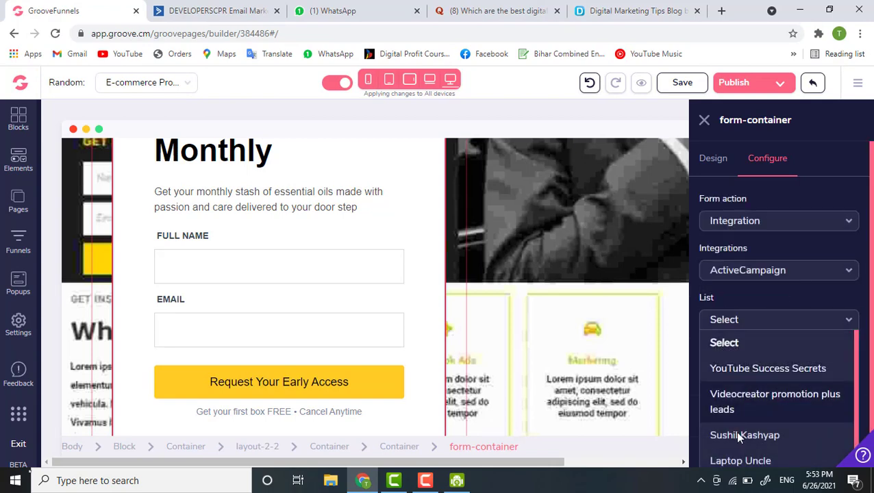
- Save the chosen ActiveCampaign list with Update and set the thank-you redirect link to Page
click(735, 444)
click(753, 417)
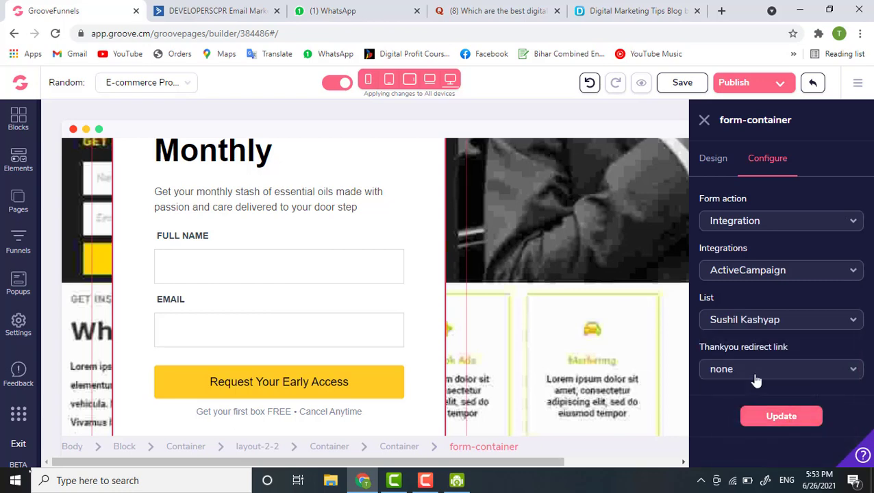
click(756, 380)
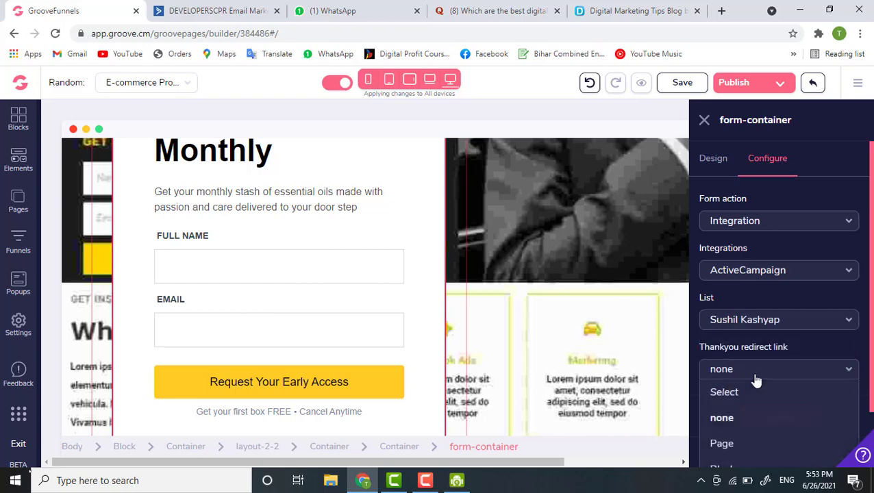
click(732, 444)
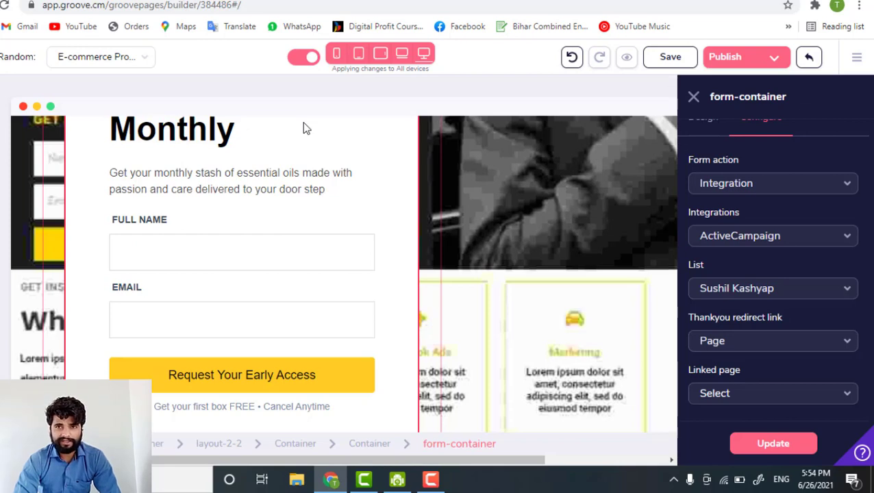
- Check the linkable pages, then switch the thank-you redirect link to URL
click(752, 395)
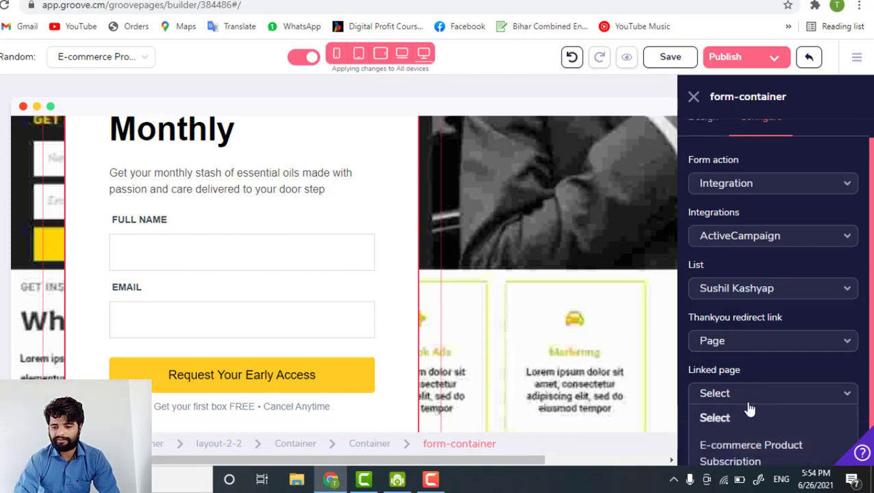
scroll(747, 408, down, 1)
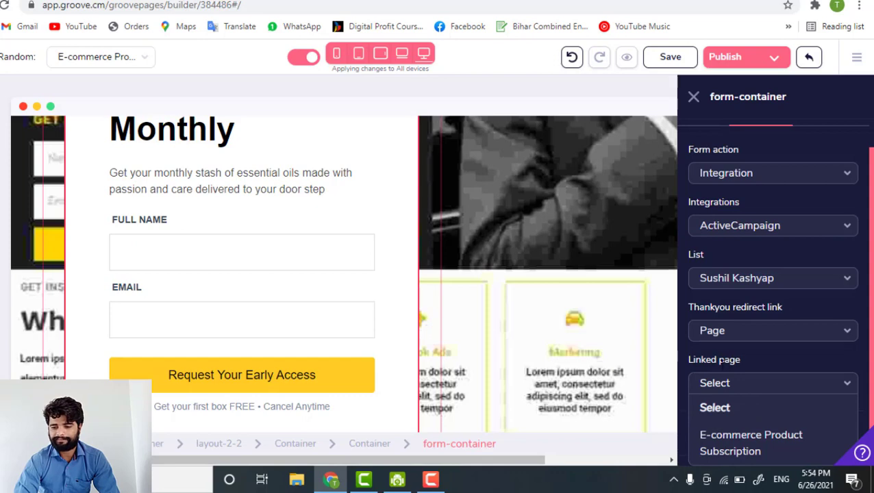
scroll(740, 325, up, 1)
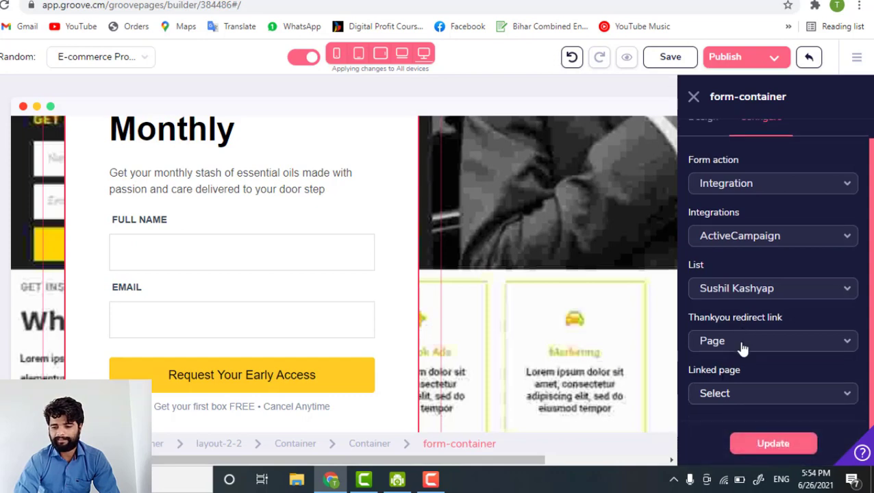
click(743, 342)
scroll(742, 349, down, 1)
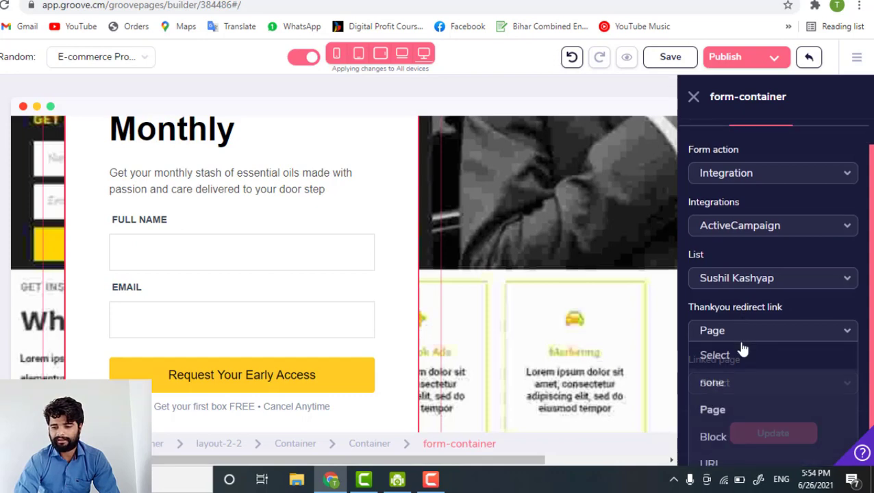
click(724, 462)
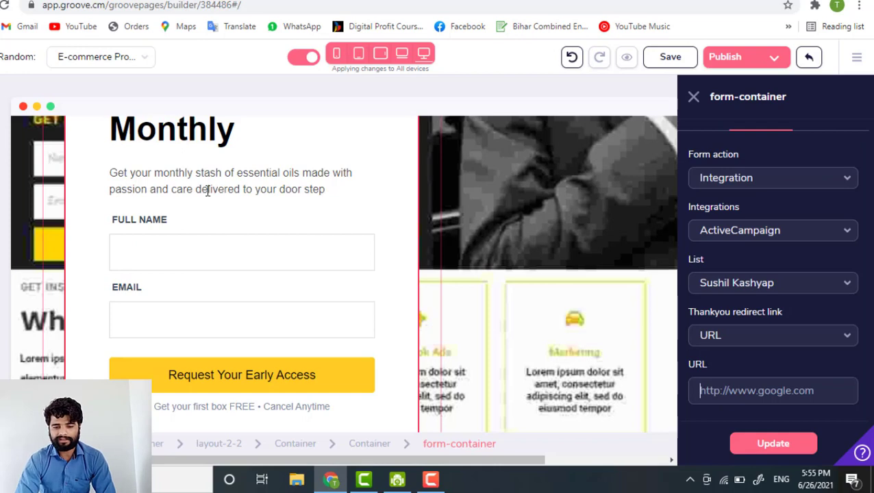
click(201, 249)
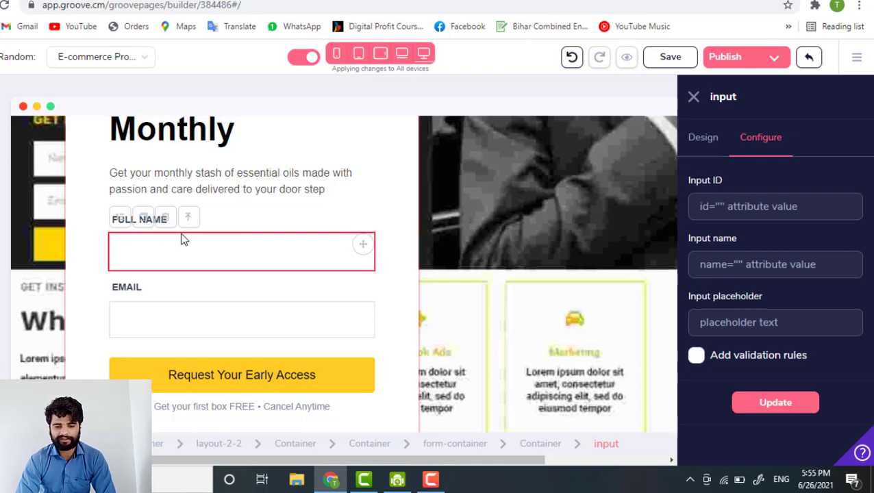
click(174, 296)
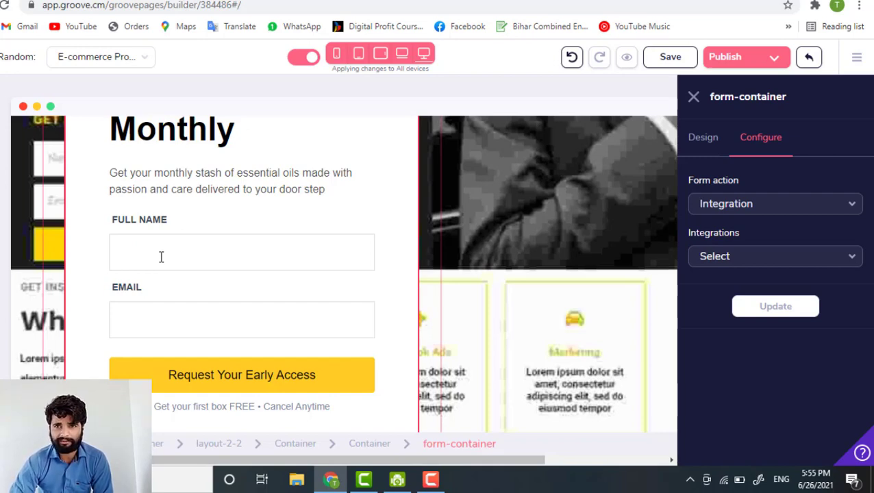
scroll(149, 288, down, 1)
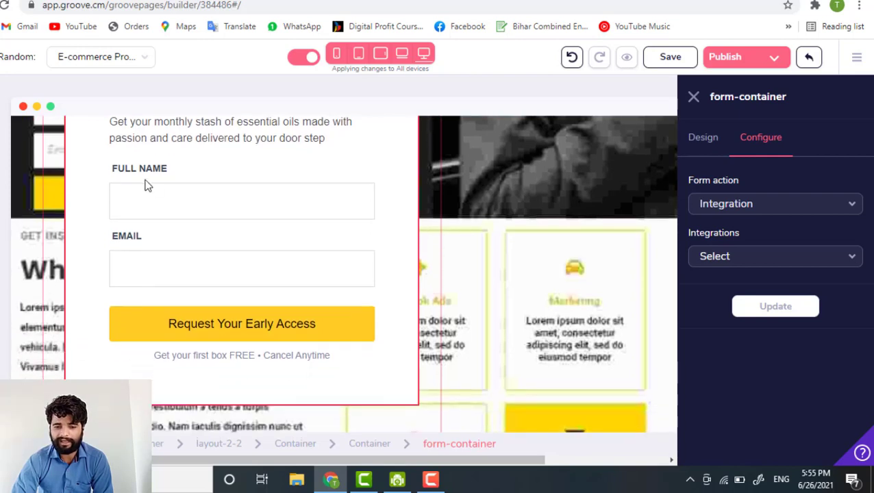
- Duplicate the Full Name input field
click(144, 203)
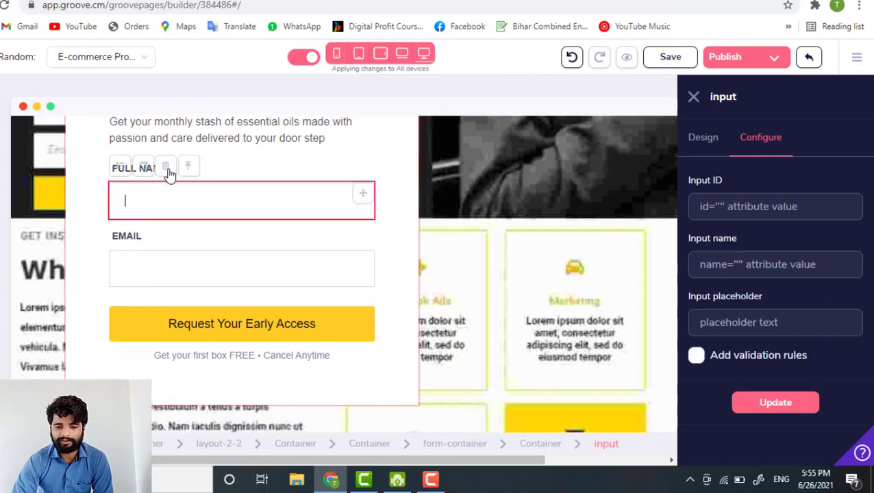
click(140, 168)
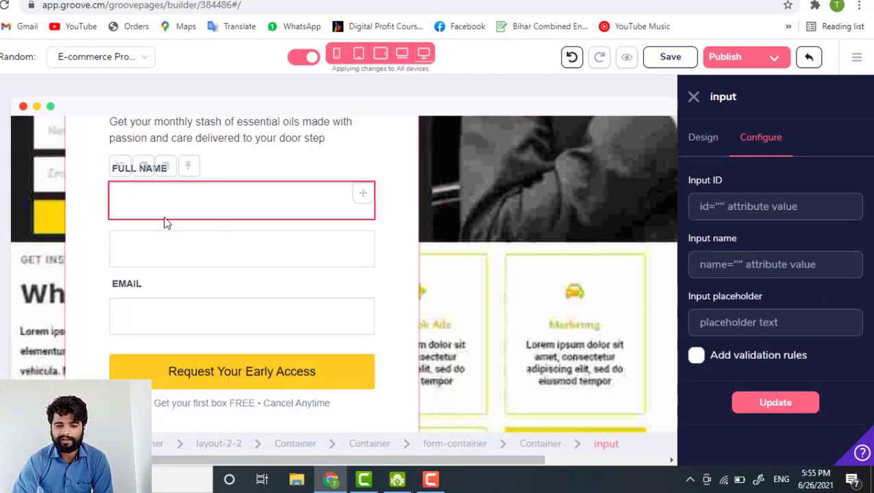
click(117, 229)
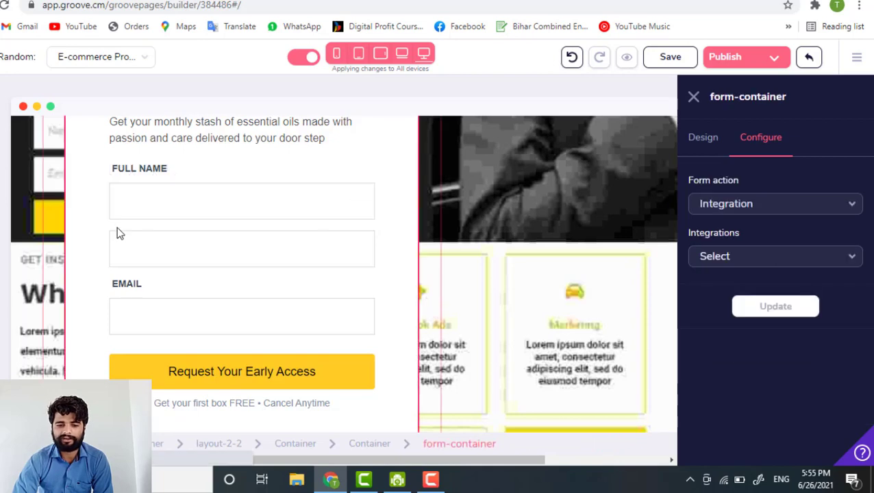
- Duplicate the FULL NAME label and drag the copy down below the first name box
click(135, 167)
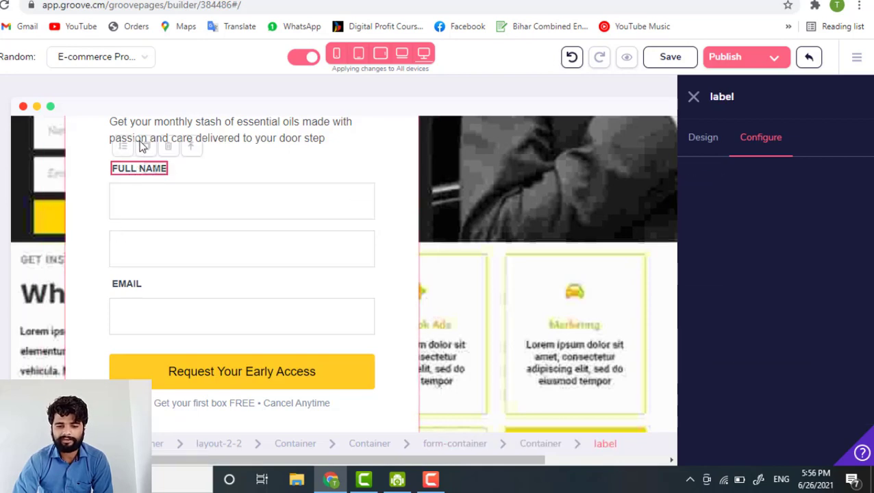
click(146, 149)
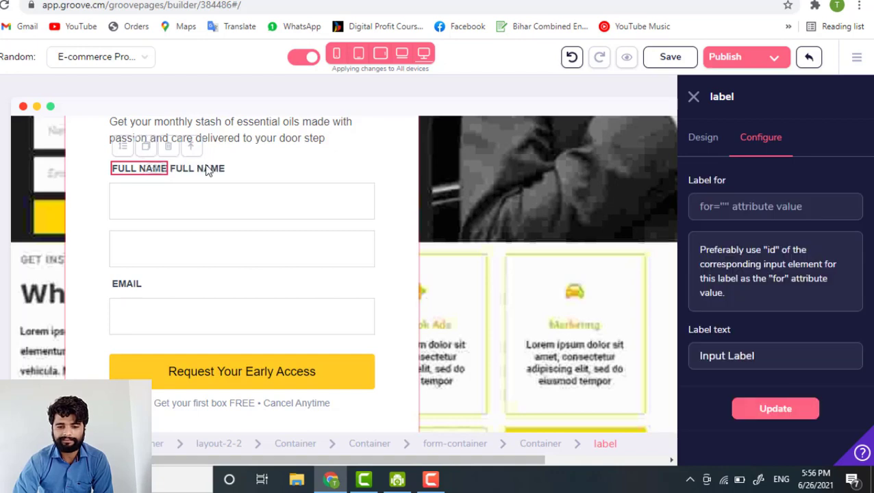
click(181, 174)
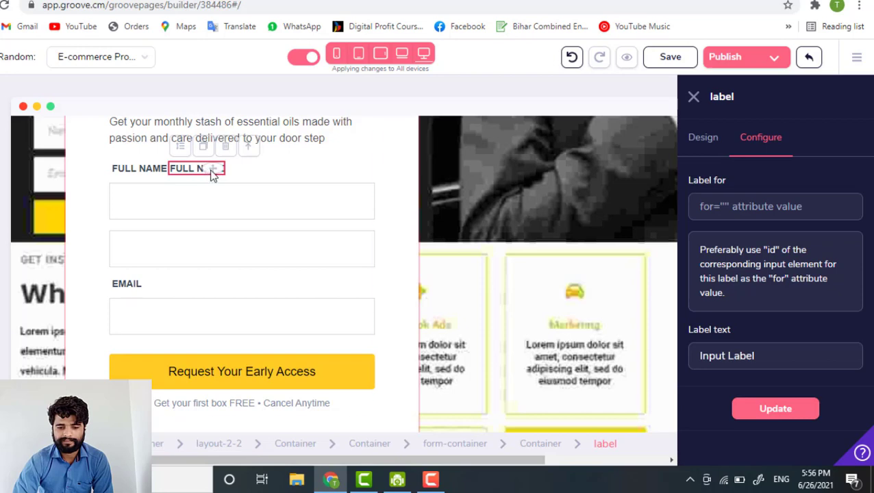
drag(206, 171, 159, 238)
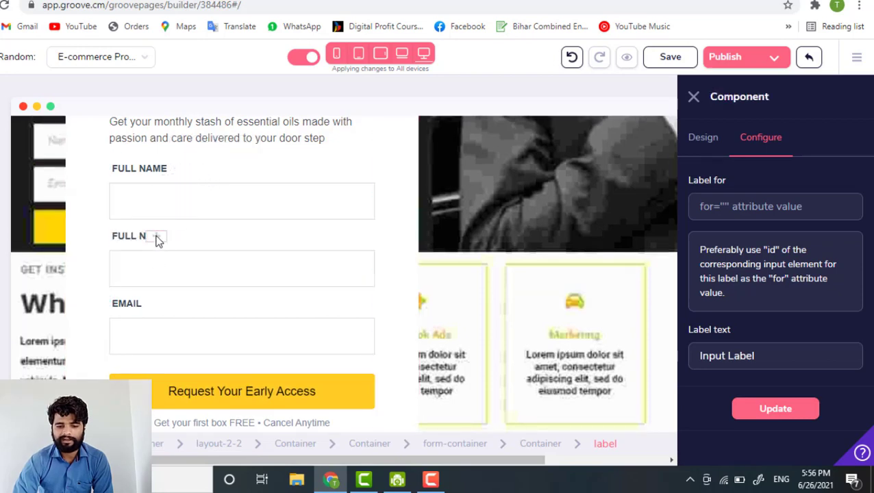
- Check the second label, second name box and EMAIL box, ending on the first FULL NAME input
click(136, 237)
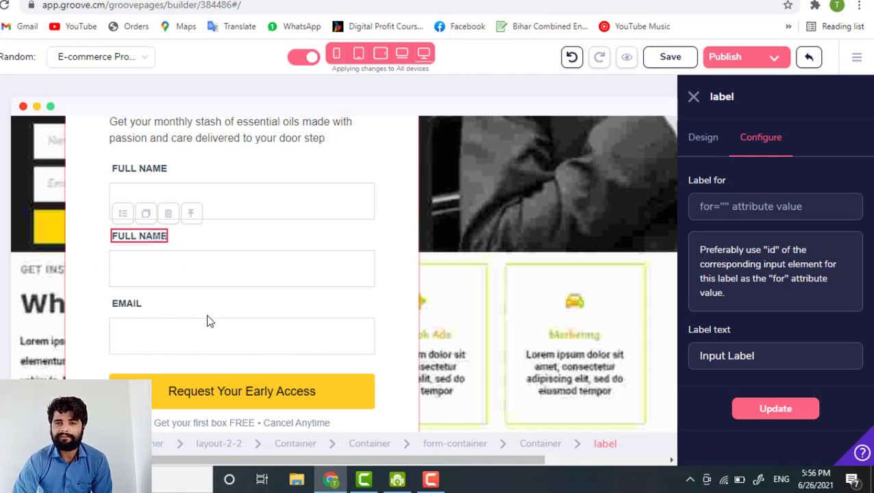
scroll(206, 314, down, 1)
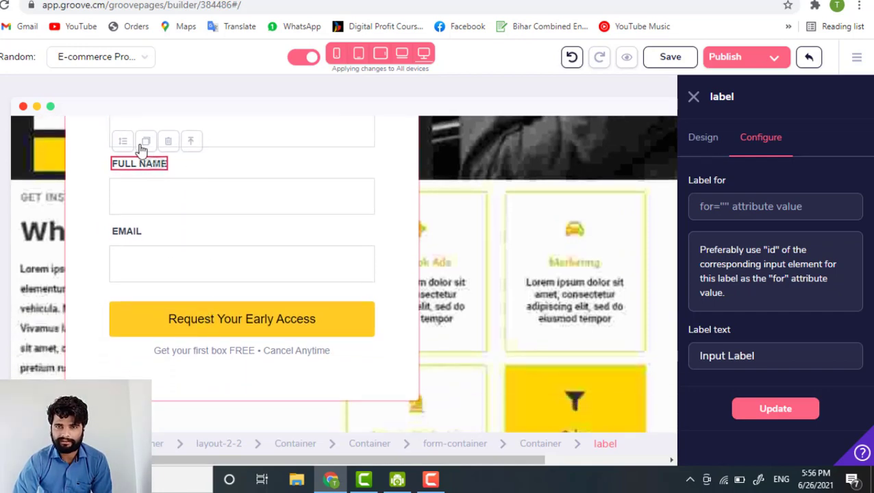
scroll(213, 257, down, 1)
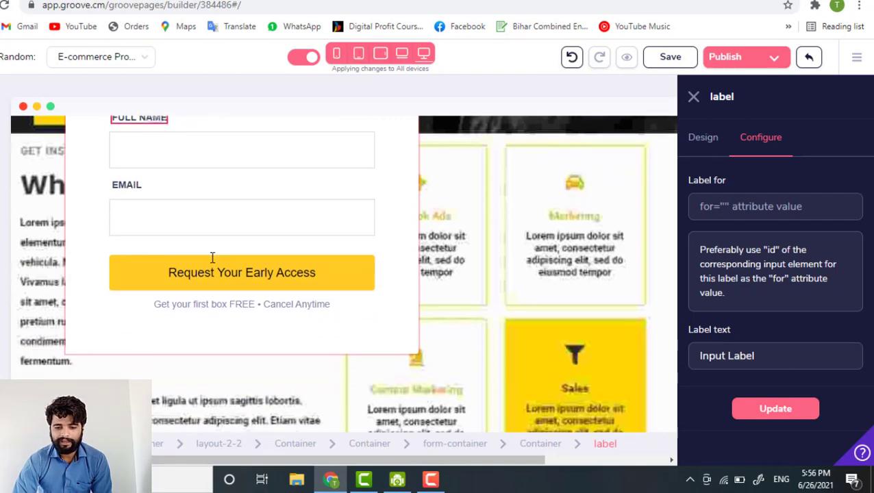
scroll(211, 255, up, 1)
click(203, 265)
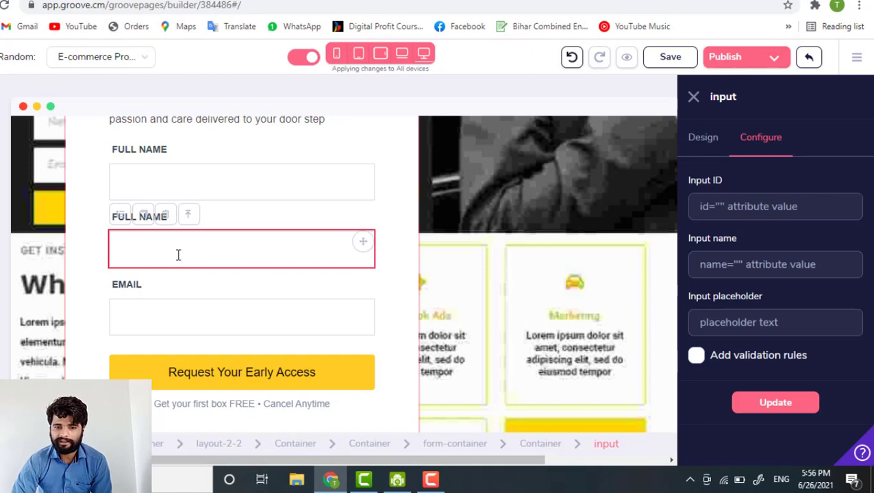
click(180, 317)
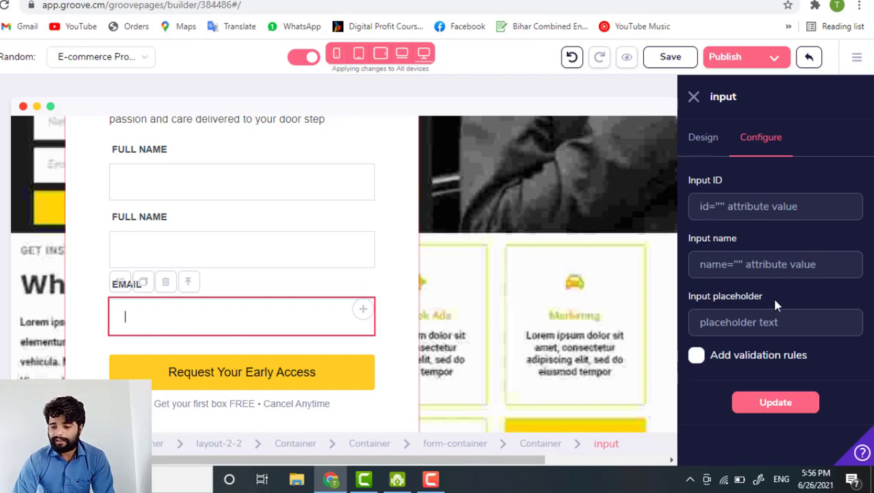
click(163, 184)
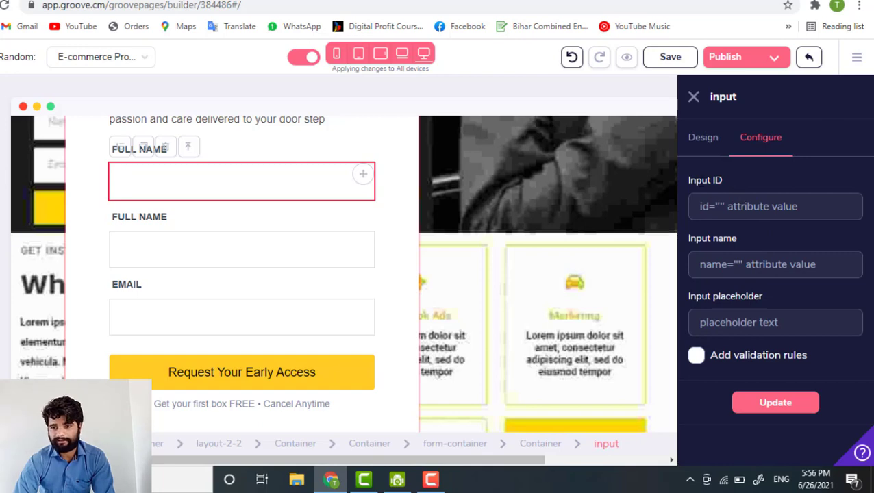
- Look over the input's ID, name and placeholder settings, then reselect the first FULL NAME box
double_click(698, 179)
click(685, 241)
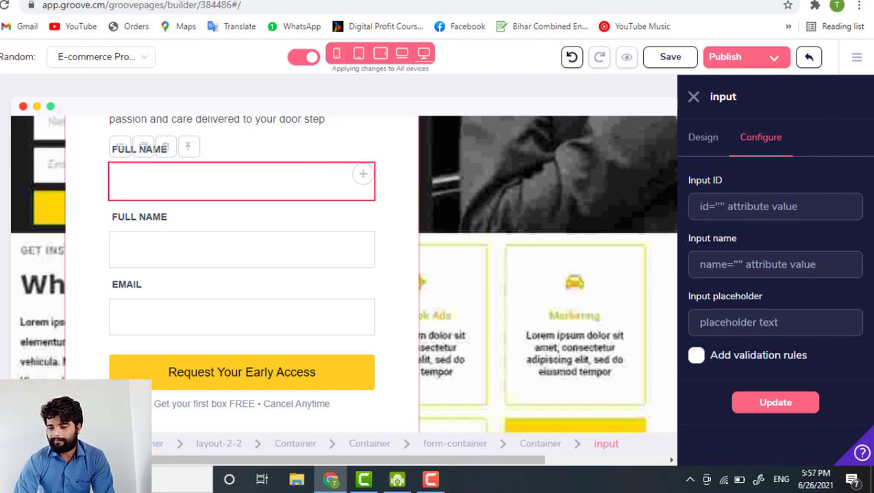
drag(685, 238, 718, 238)
drag(687, 296, 769, 298)
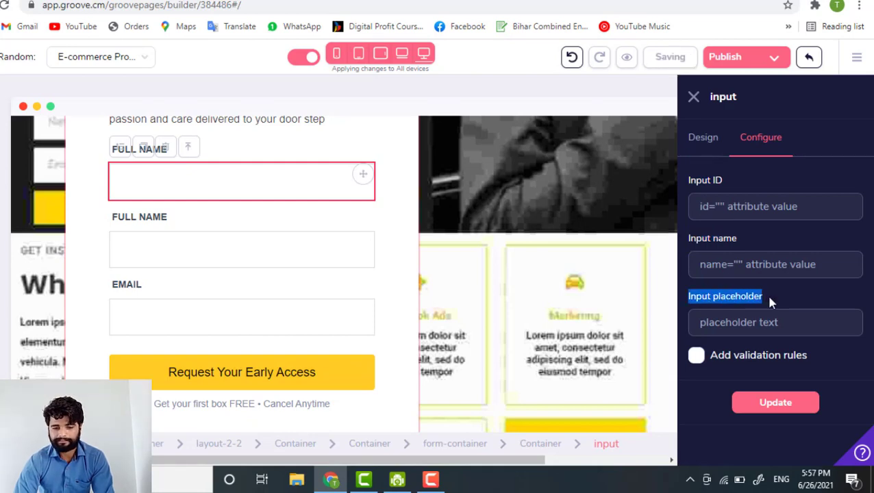
click(727, 199)
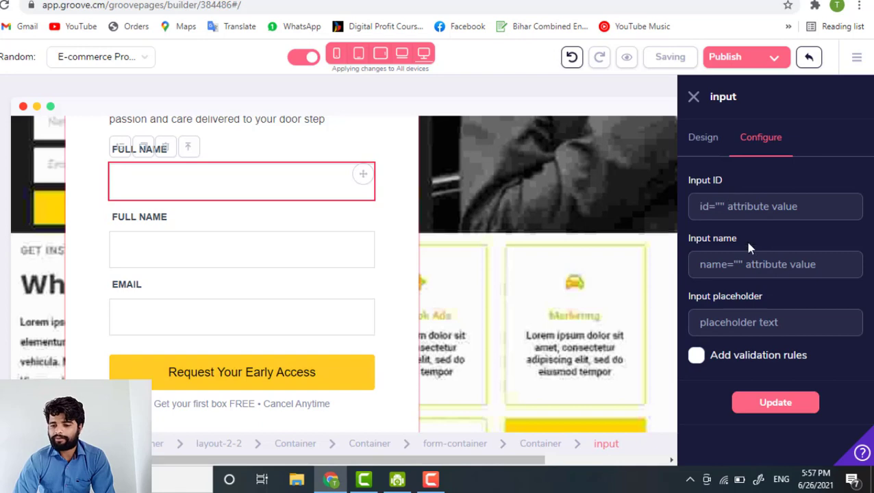
click(752, 262)
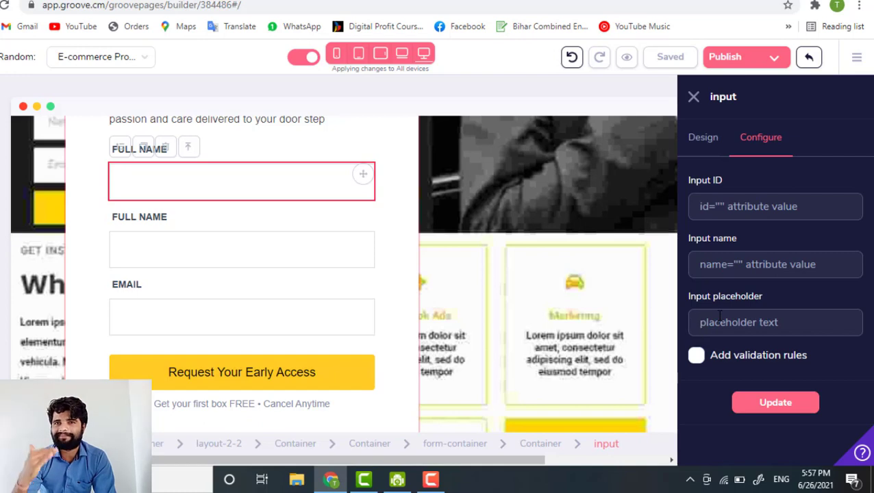
click(148, 332)
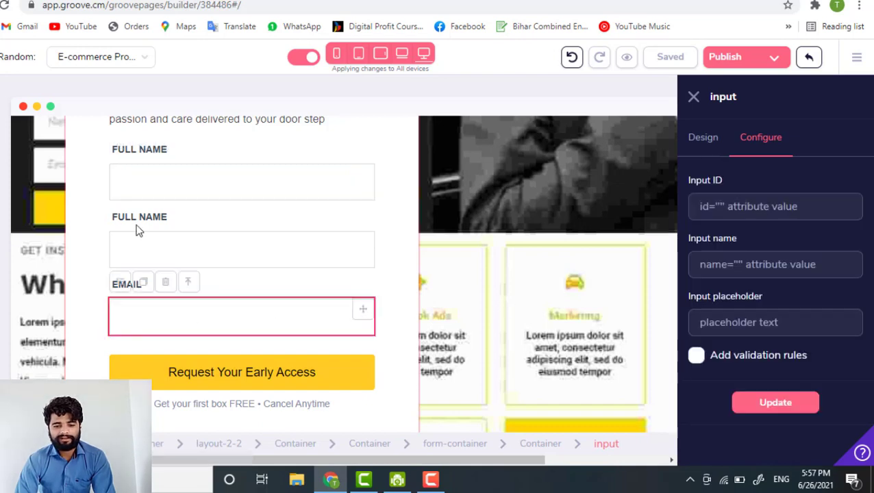
click(136, 184)
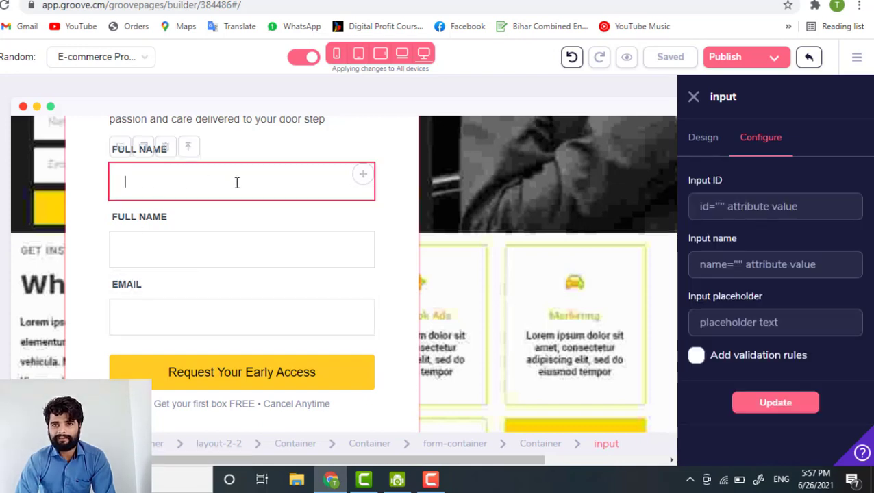
- Type 'What is your name?' into the first name box's Input placeholder field
click(740, 328)
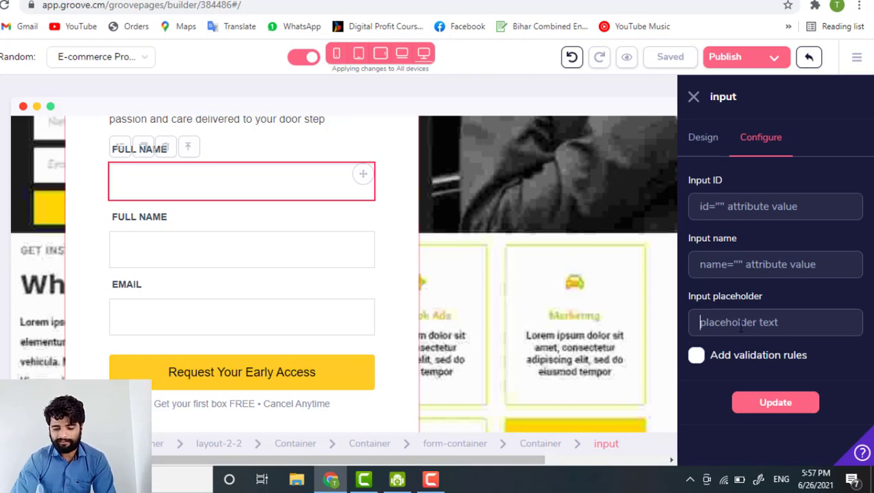
text(R)
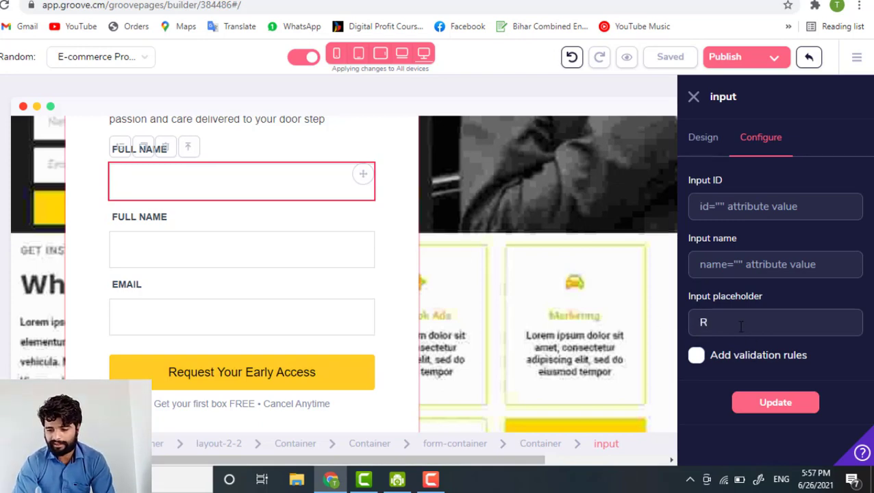
key(BackSpace)
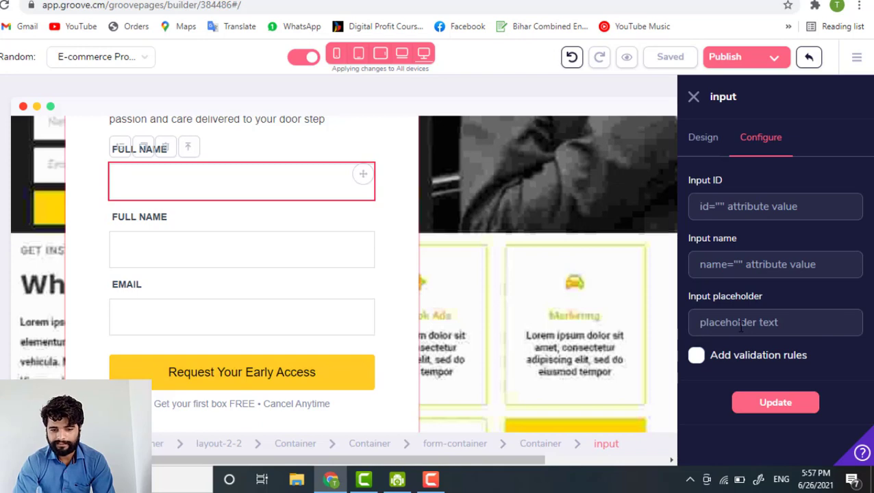
text(What )
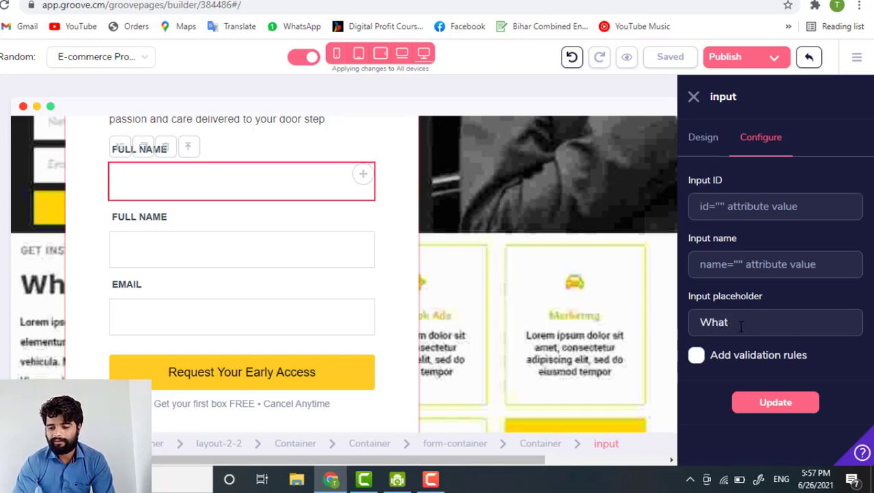
text(is your name)
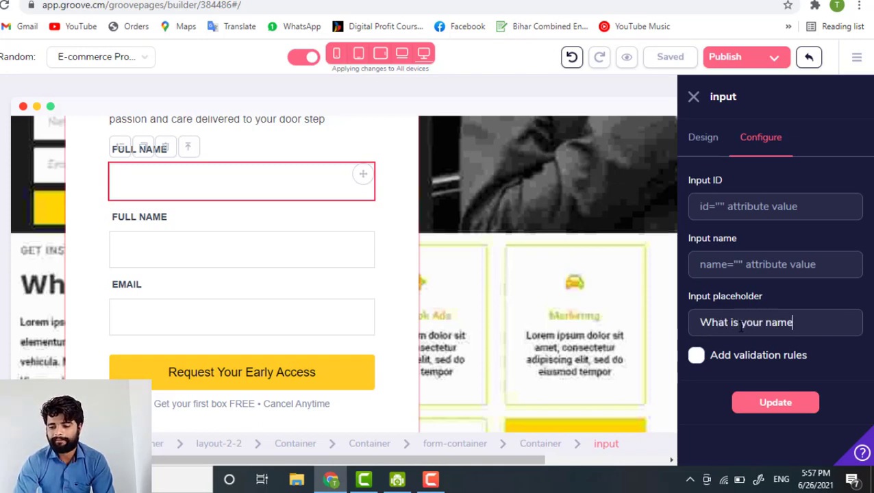
text(?)
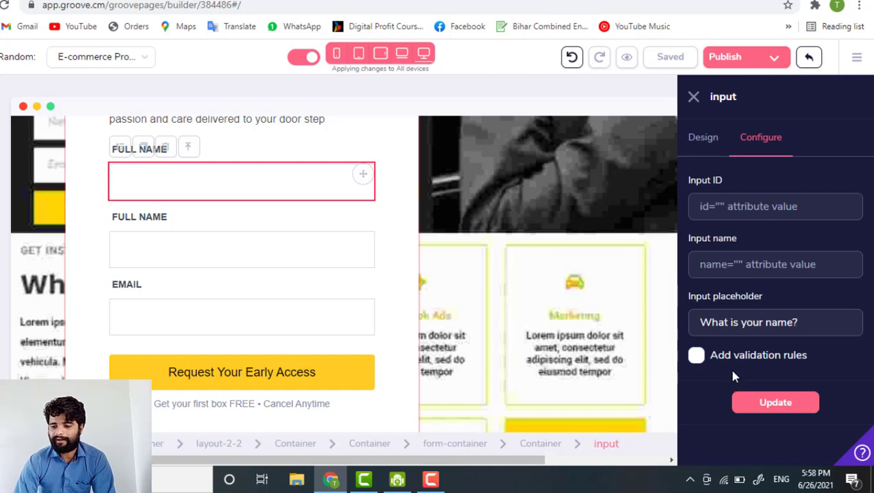
click(795, 326)
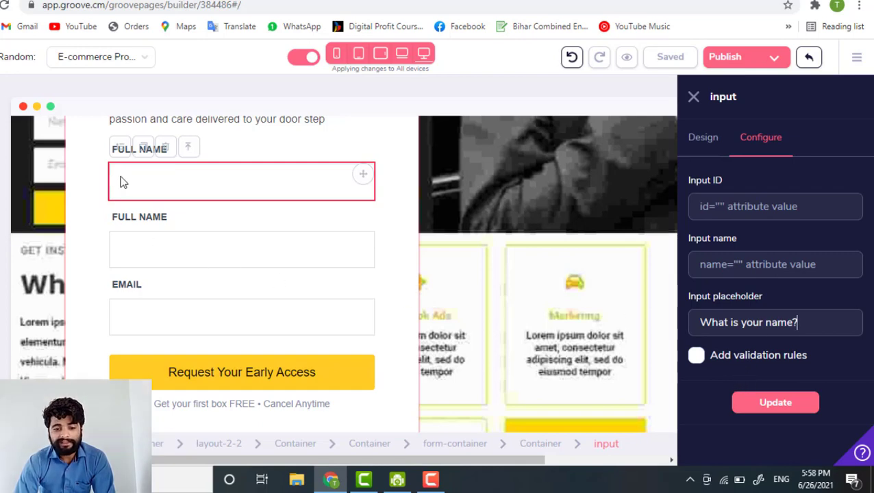
- Try validation rules with the allowed input type list, keeping text, then turn validation off
click(703, 363)
scroll(733, 373, down, 1)
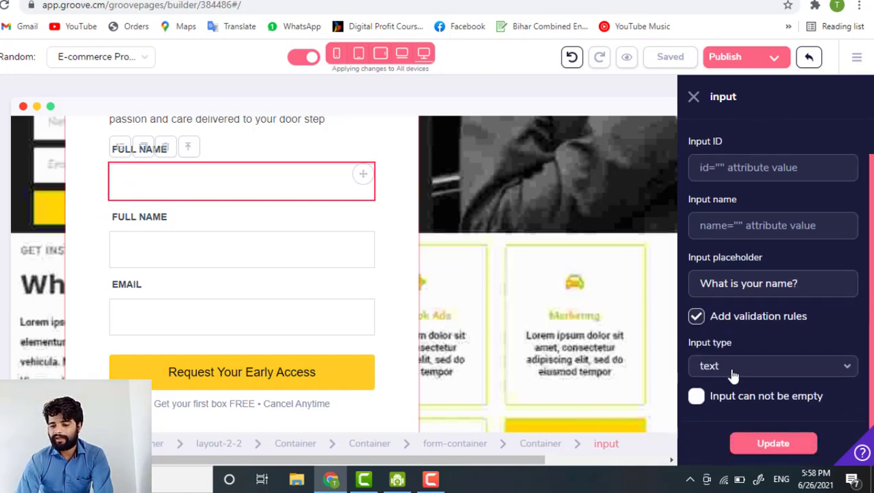
click(733, 373)
scroll(733, 438, down, 1)
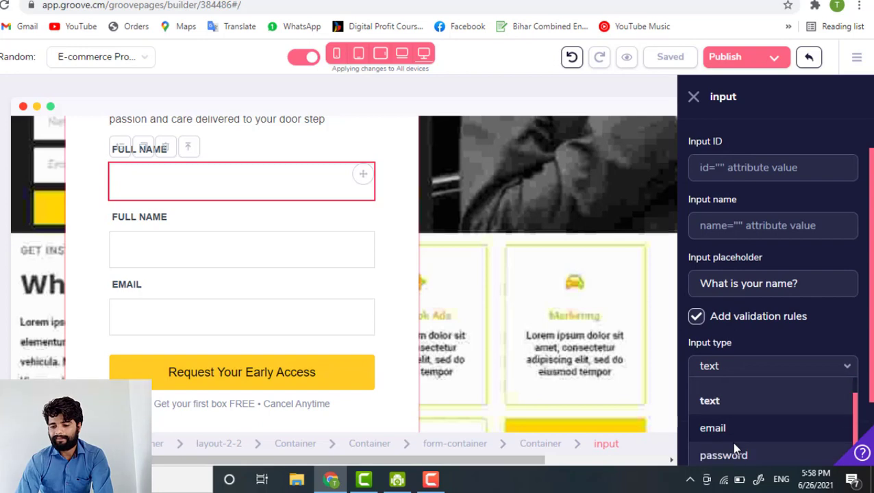
scroll(735, 310, down, 2)
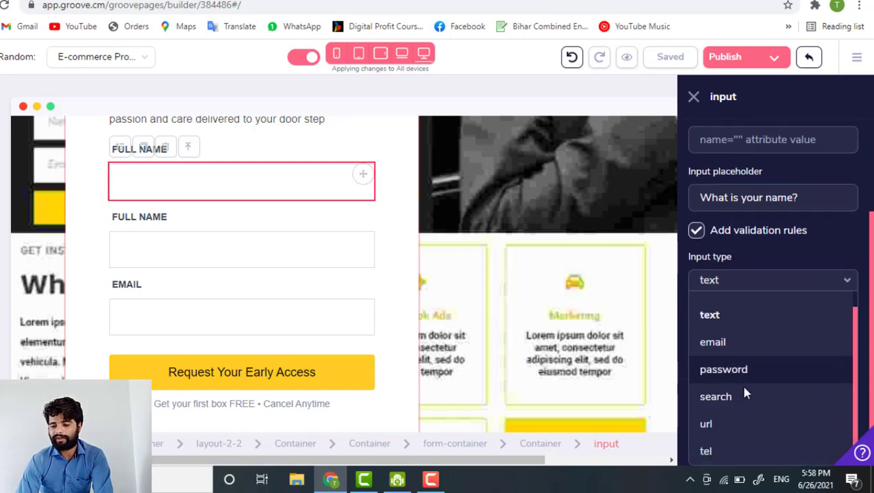
scroll(751, 339, up, 1)
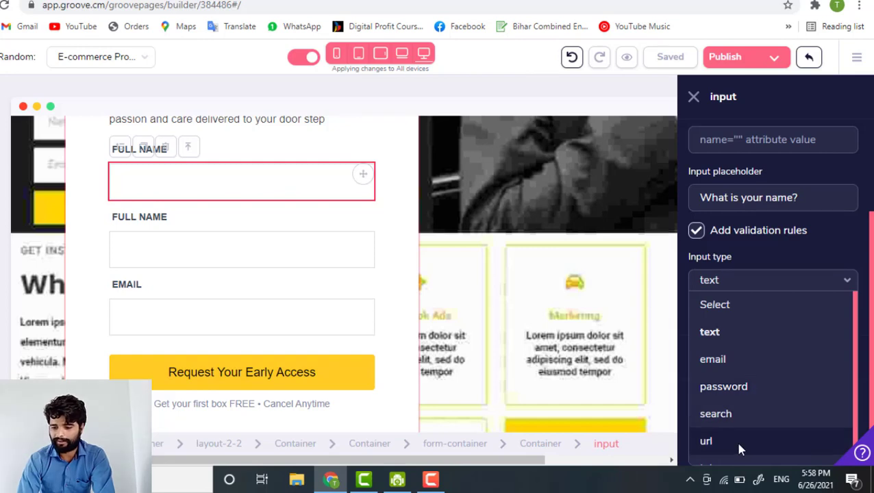
scroll(736, 442, down, 1)
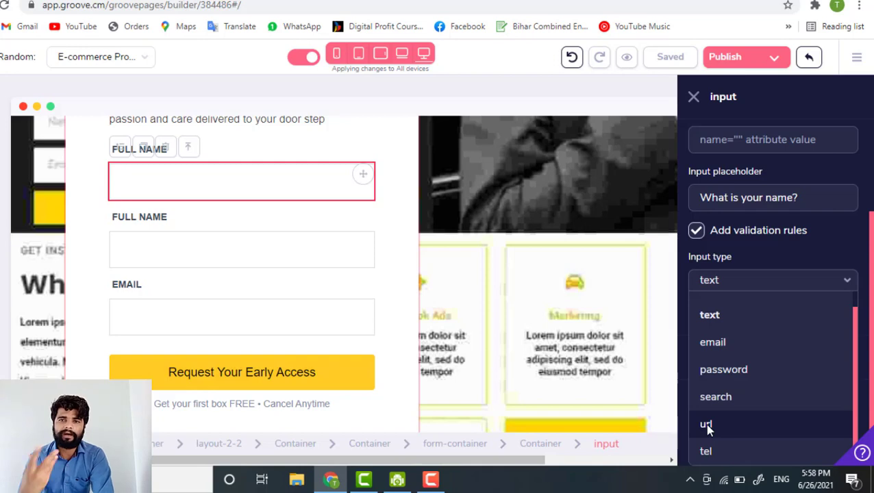
click(758, 248)
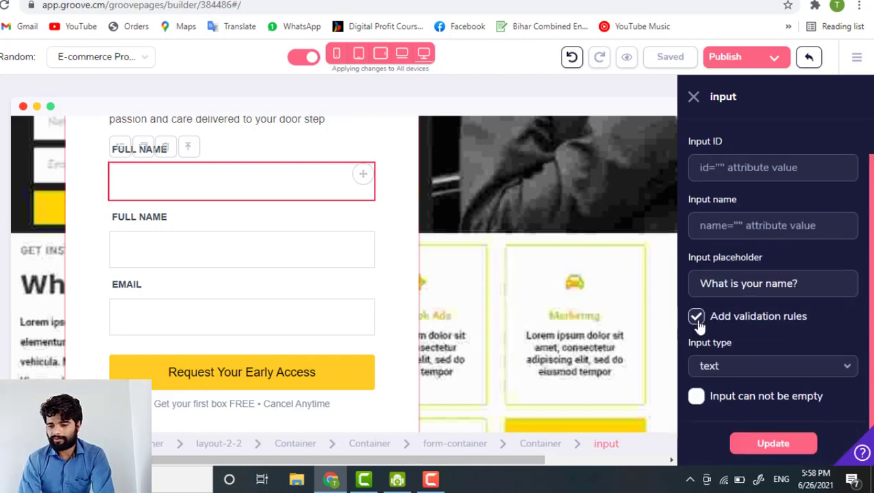
click(695, 318)
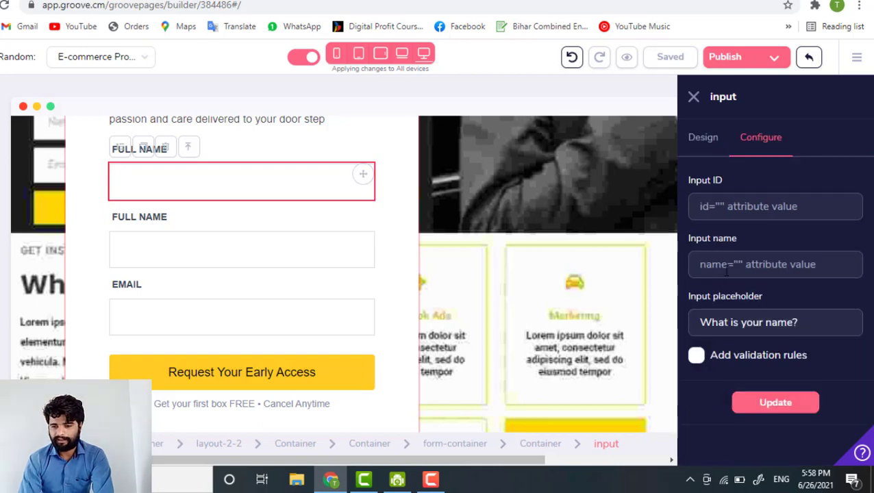
- Toggle 'Input can not be empty' on and off and uncheck validation on the duplicate name field
click(696, 395)
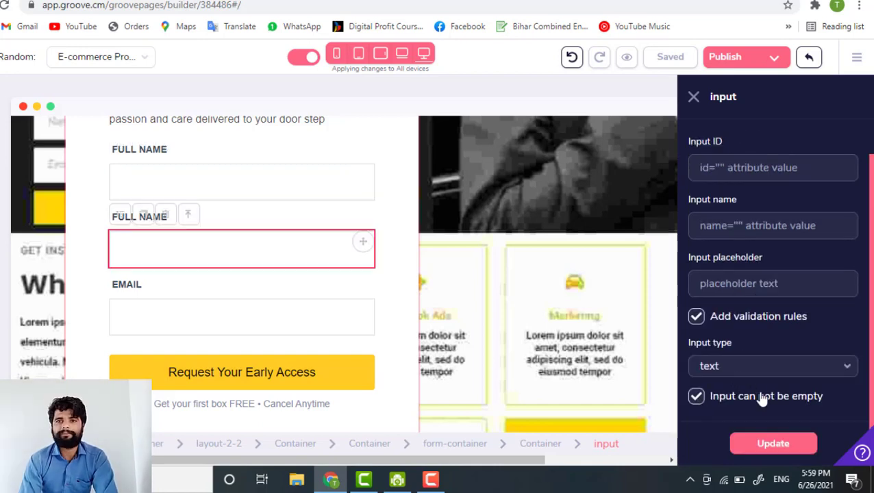
click(696, 399)
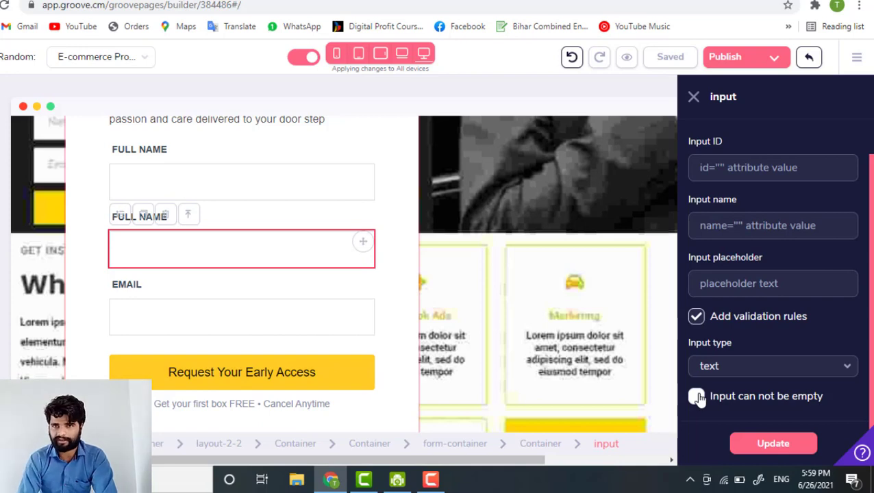
click(697, 397)
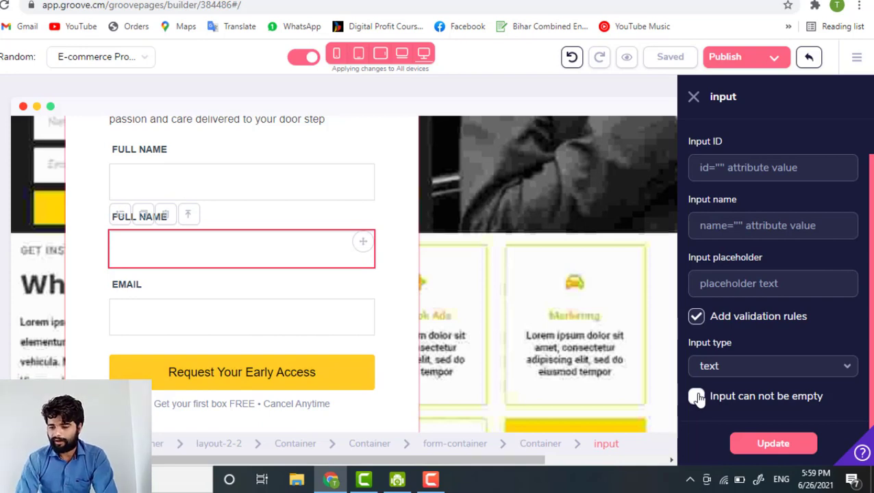
click(696, 399)
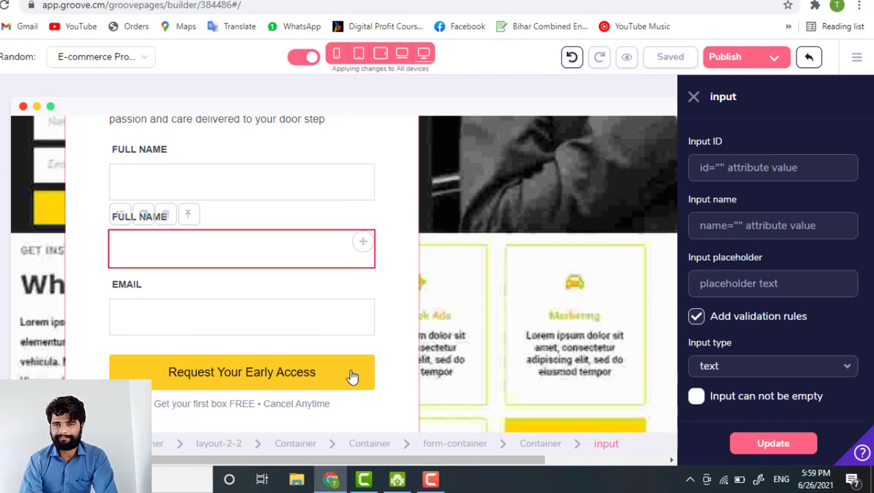
click(695, 317)
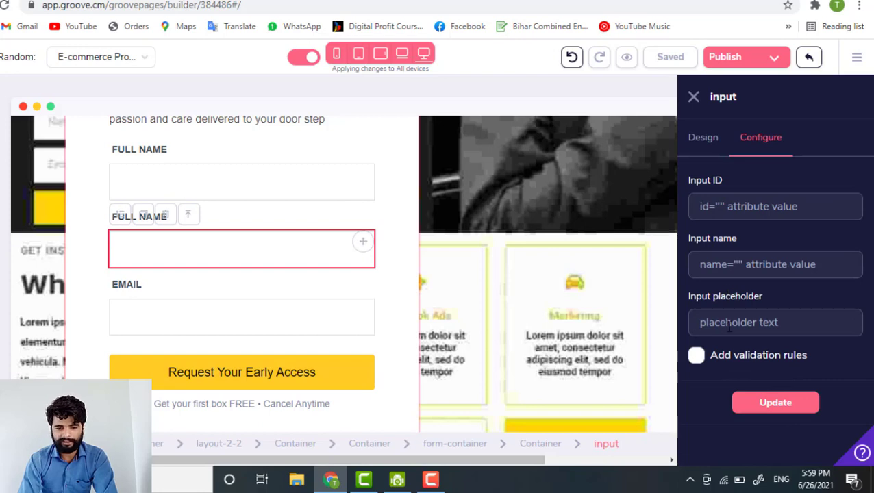
- Enter 'What is your name?' as the first FULL NAME placeholder and apply it with Update
click(201, 175)
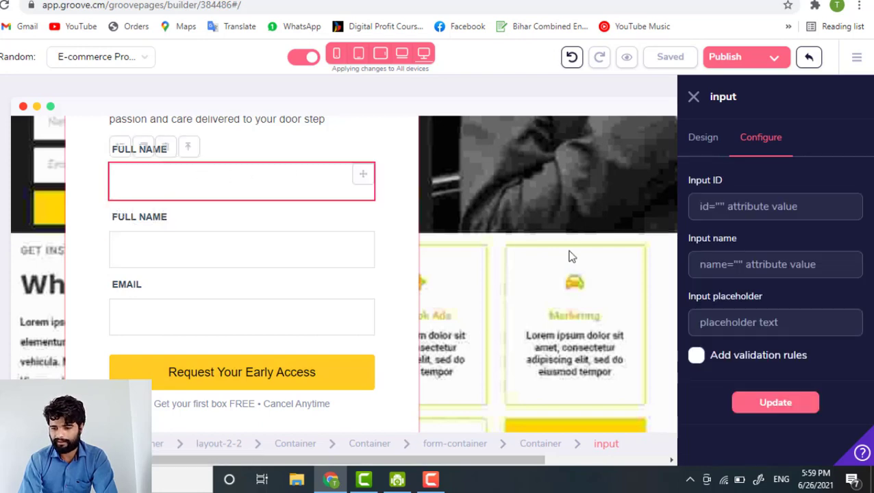
scroll(257, 196, up, 1)
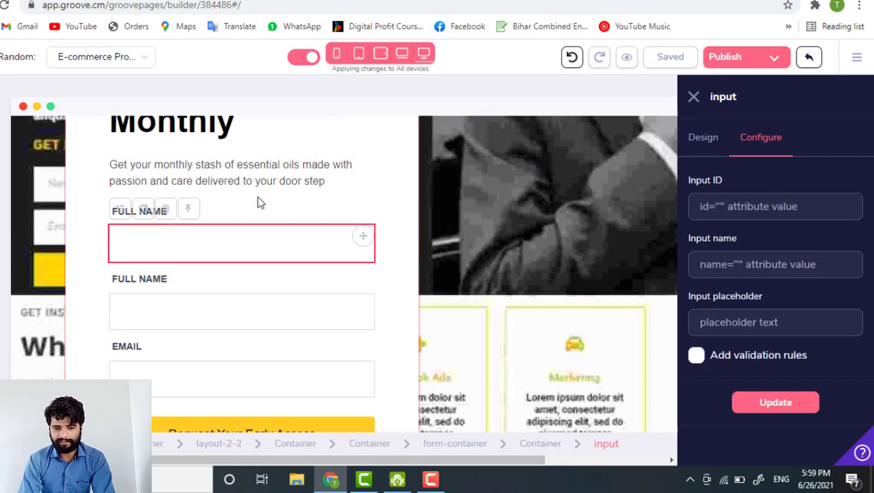
scroll(256, 196, down, 1)
click(728, 326)
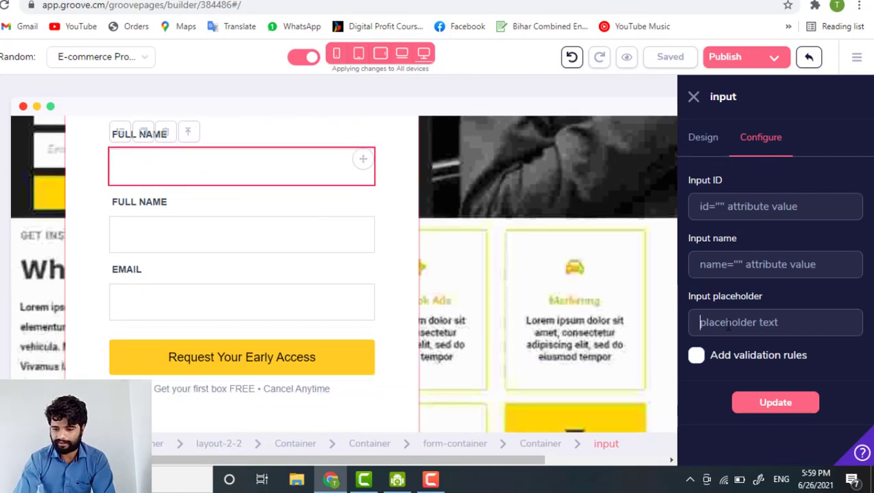
text(What is )
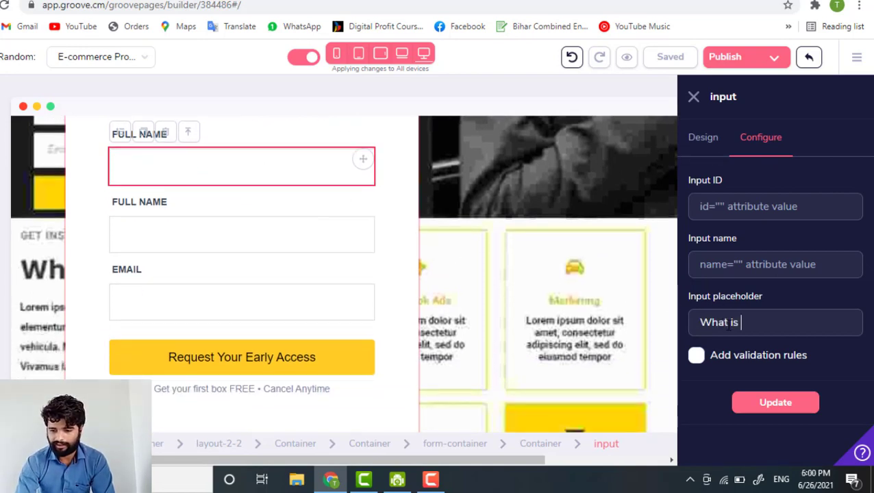
text(your name?)
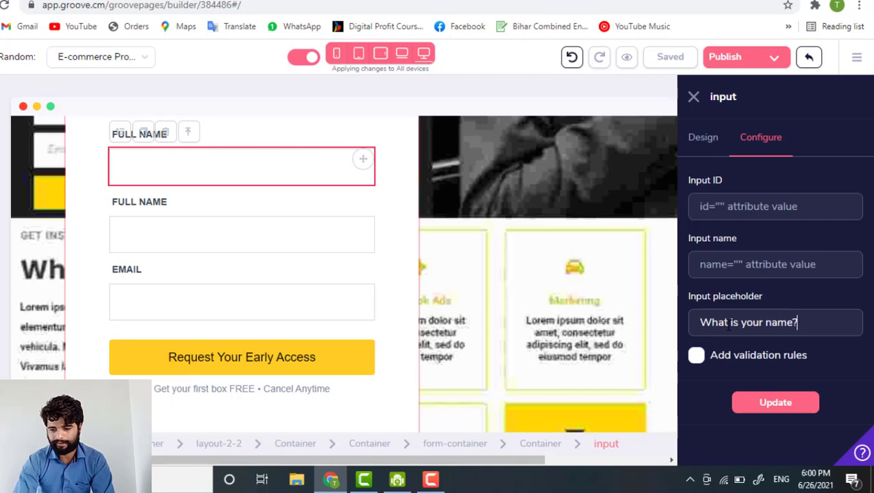
click(786, 410)
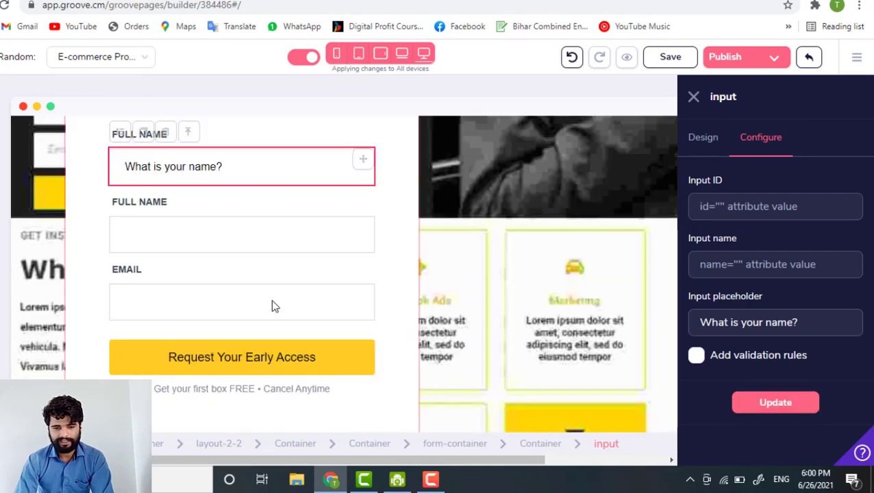
- Test the first name field by typing 'di' into it and erasing it
click(183, 173)
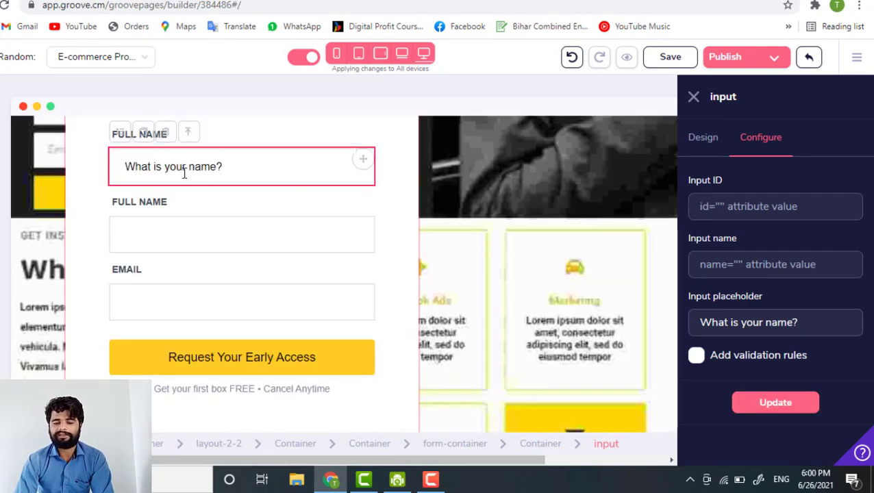
text(di)
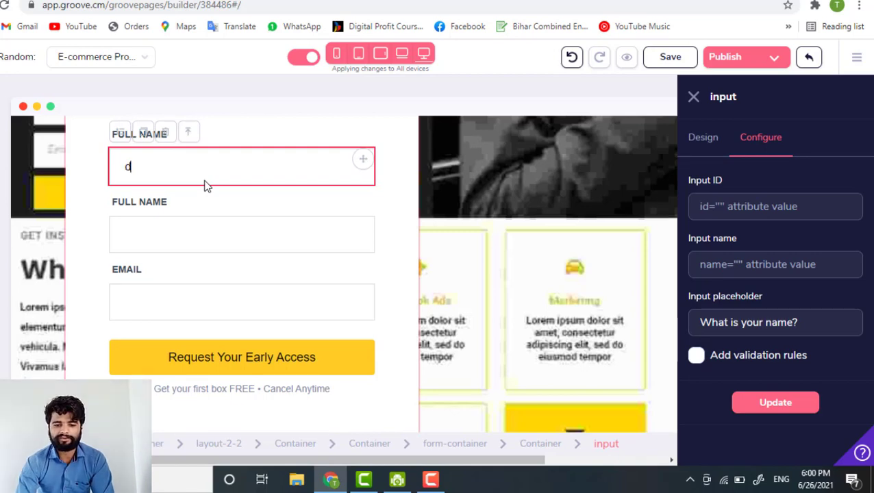
key(BackSpace)
key(BackSpace)
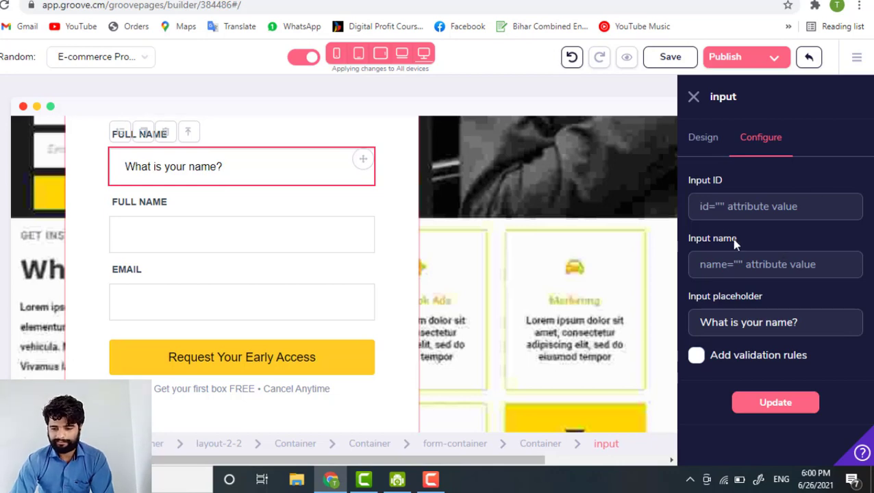
- Reselect the What is your name? field and expand its Border corner, style, width and colour settings under Design
click(369, 205)
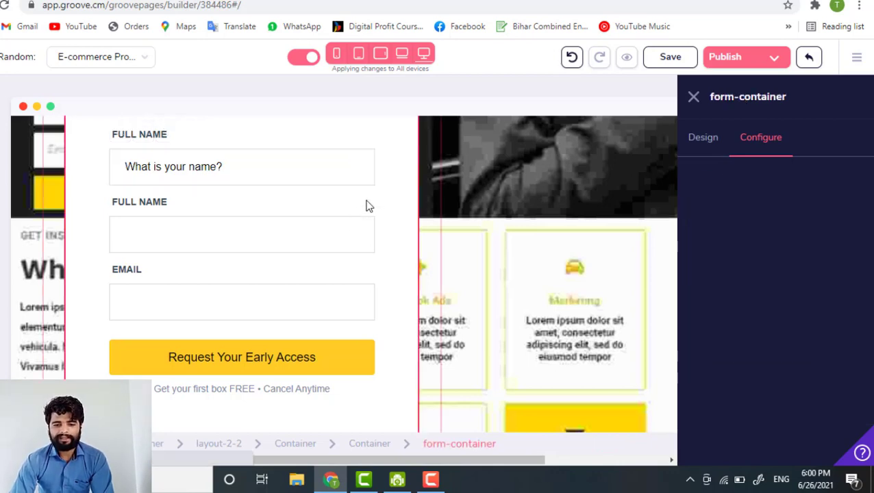
scroll(173, 141, up, 1)
scroll(173, 274, up, 1)
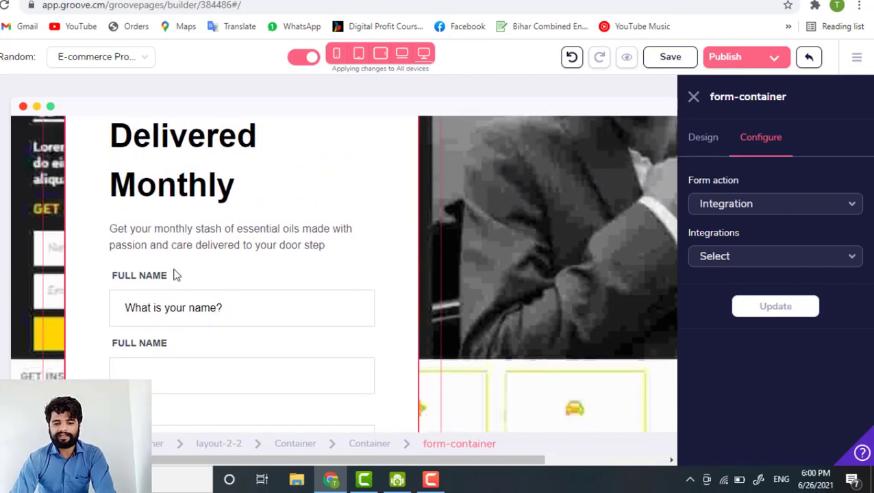
scroll(174, 274, down, 3)
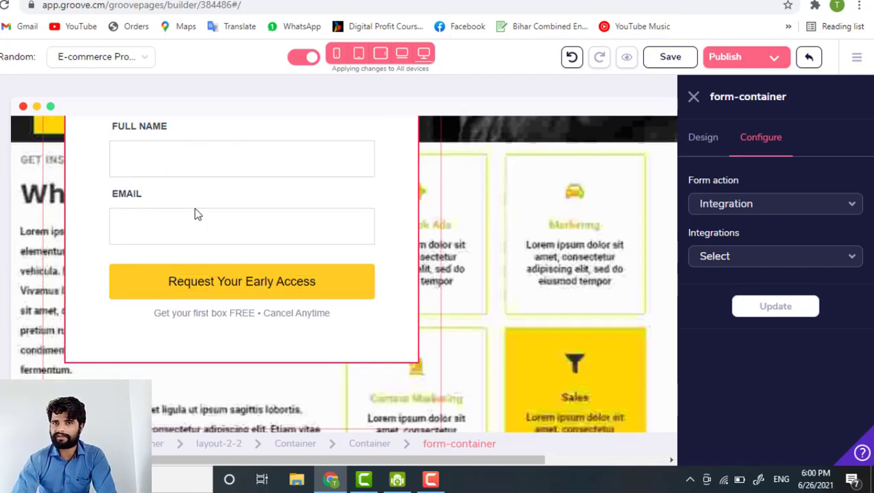
scroll(197, 214, up, 1)
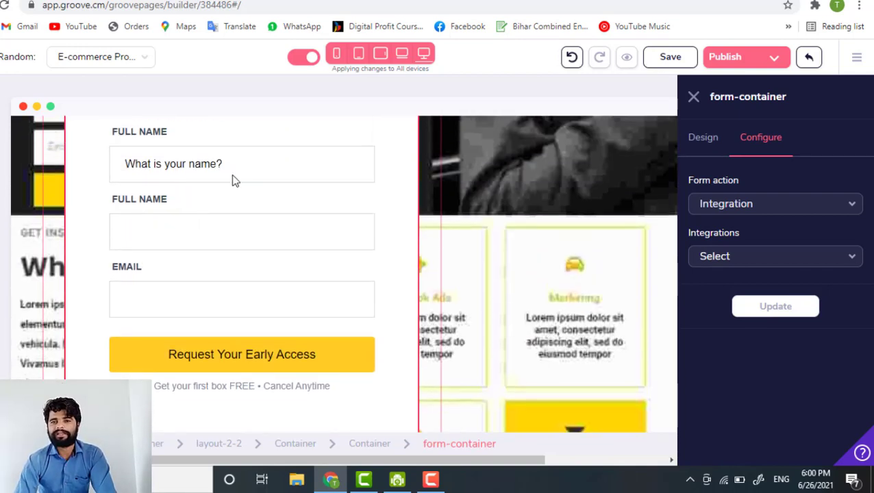
click(302, 151)
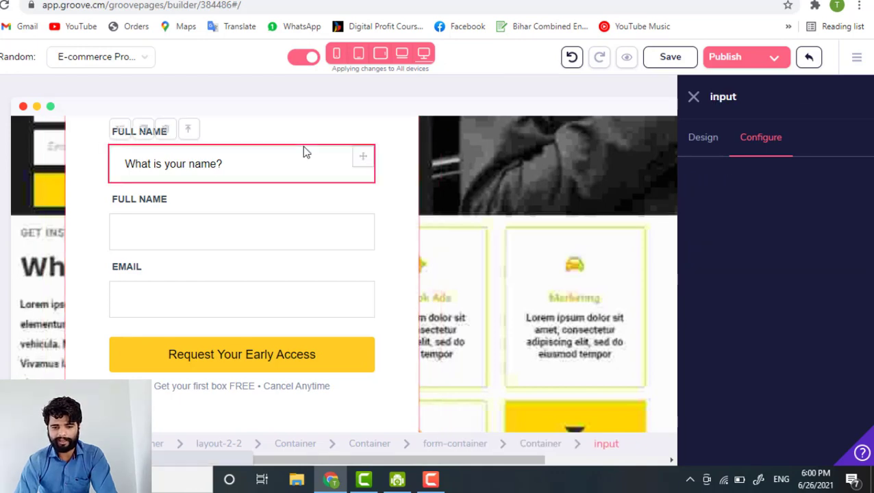
click(710, 145)
scroll(762, 294, down, 3)
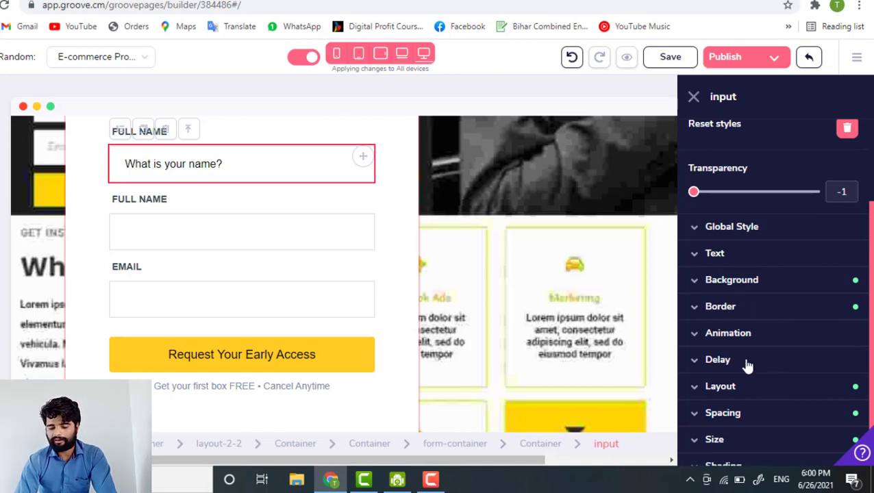
click(720, 306)
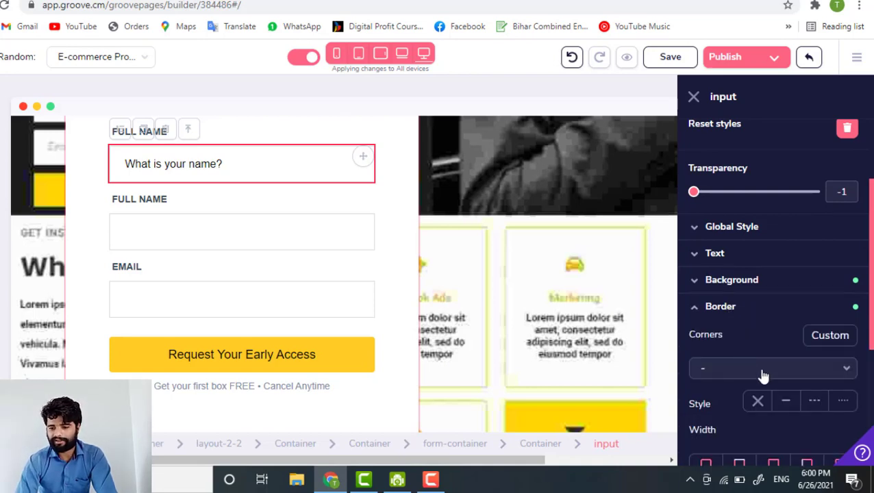
scroll(761, 375, down, 1)
scroll(783, 391, down, 1)
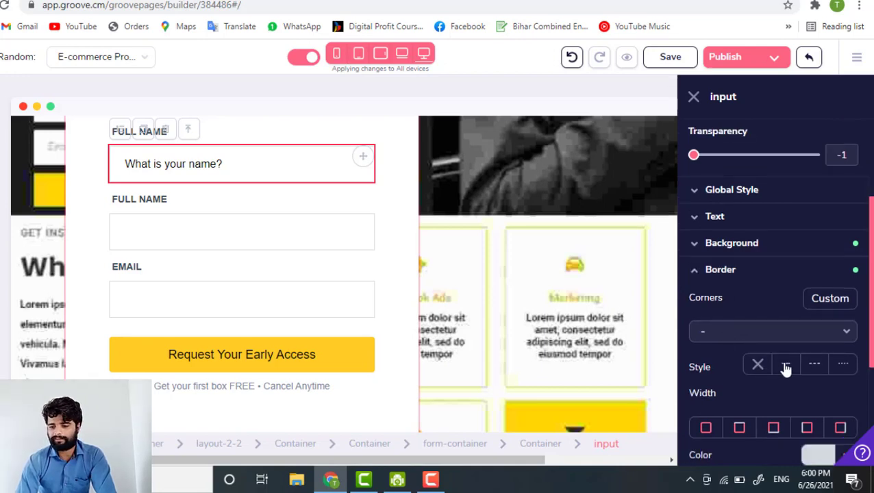
- Keep the Request Your Early Access button's action set to Submit, then close its settings panel
click(322, 361)
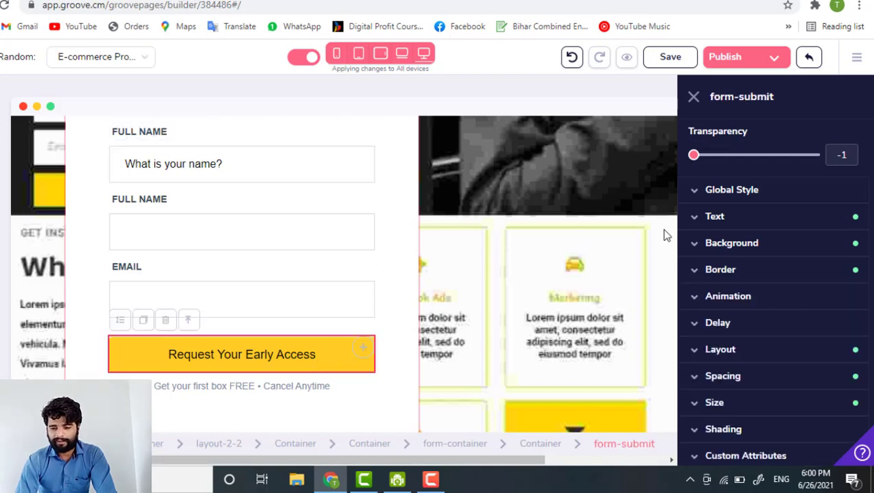
scroll(714, 237, up, 3)
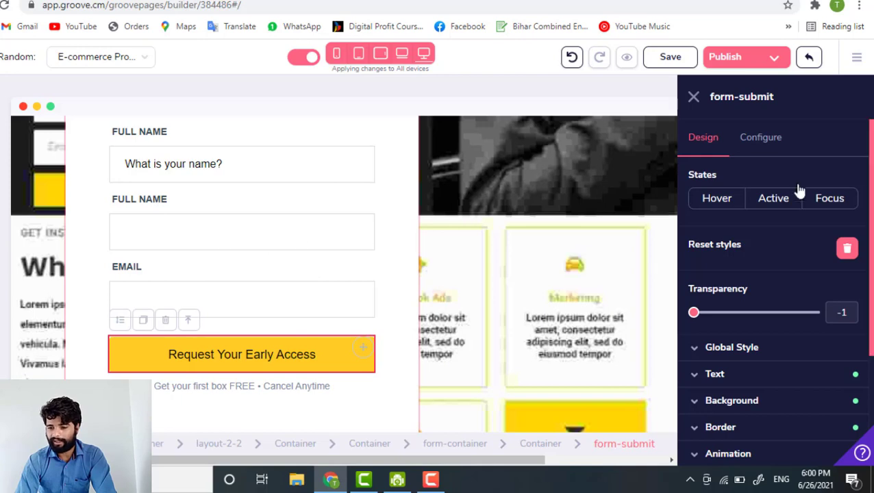
click(766, 139)
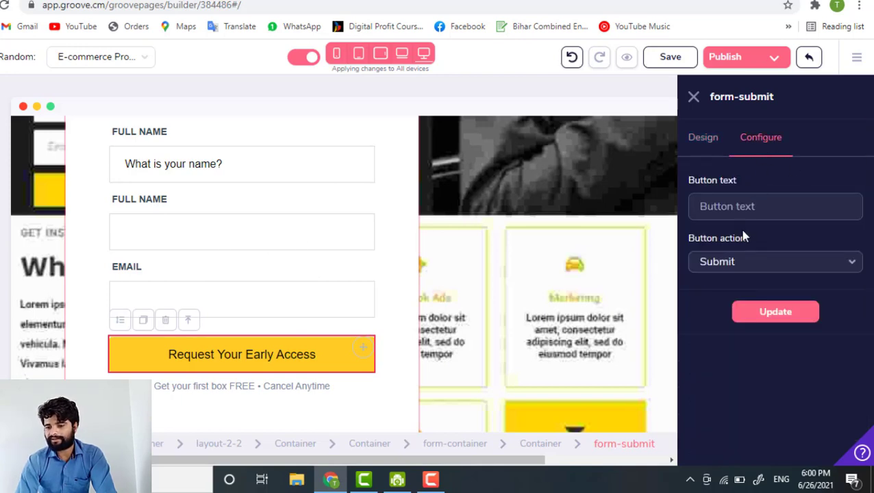
click(743, 208)
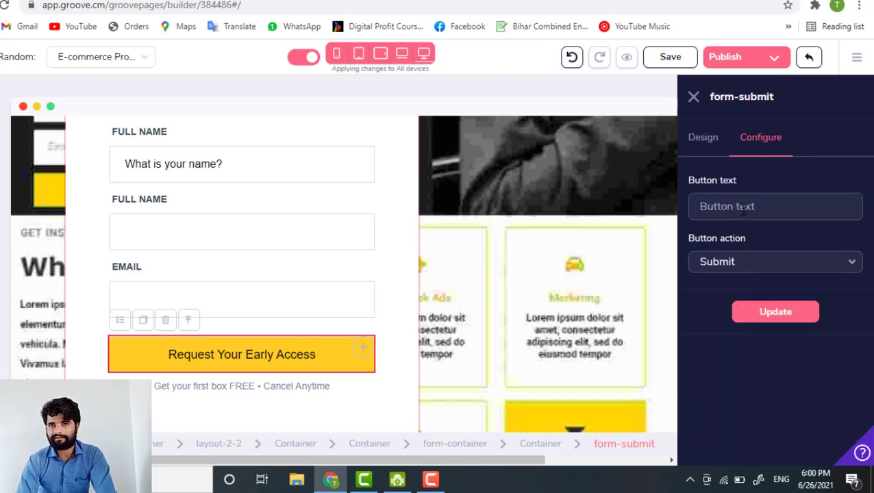
click(745, 267)
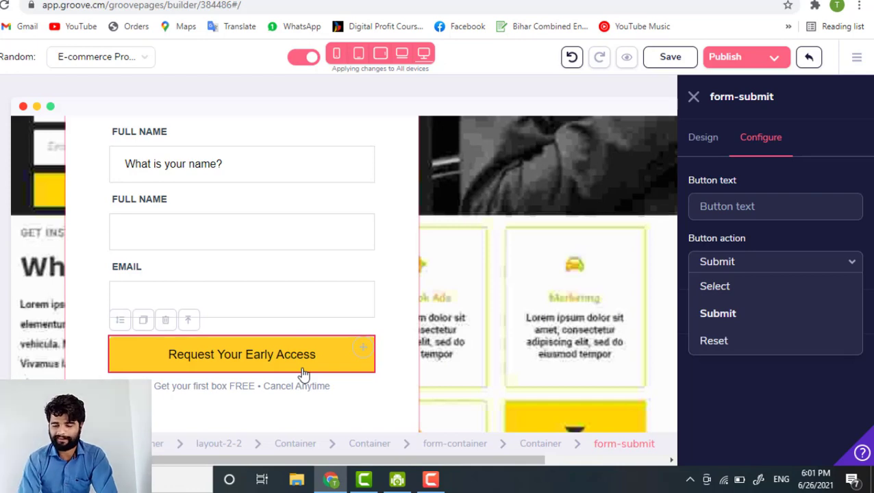
click(752, 235)
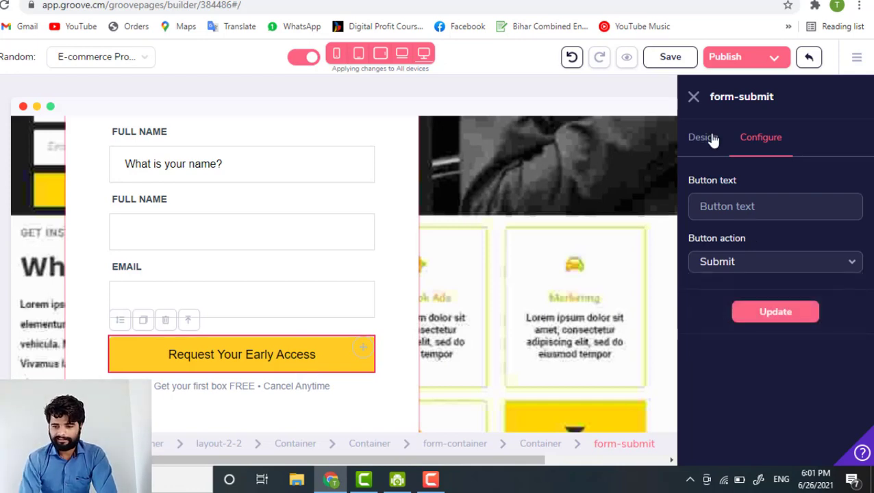
click(692, 96)
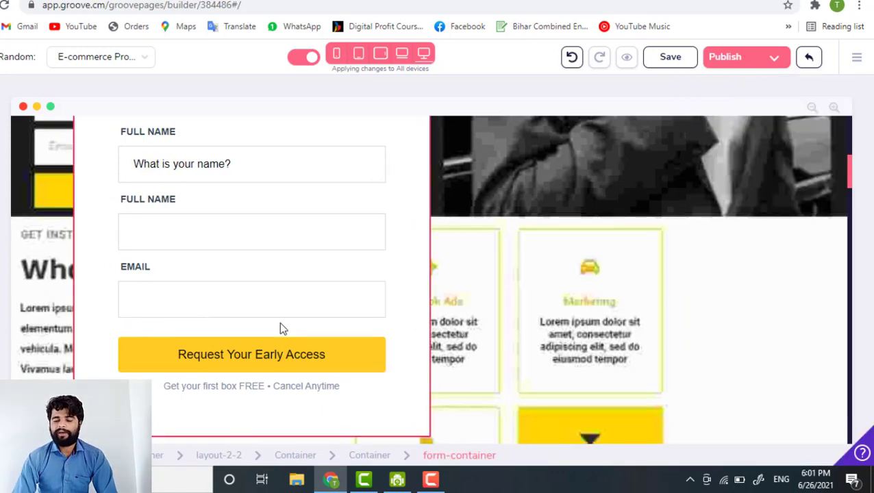